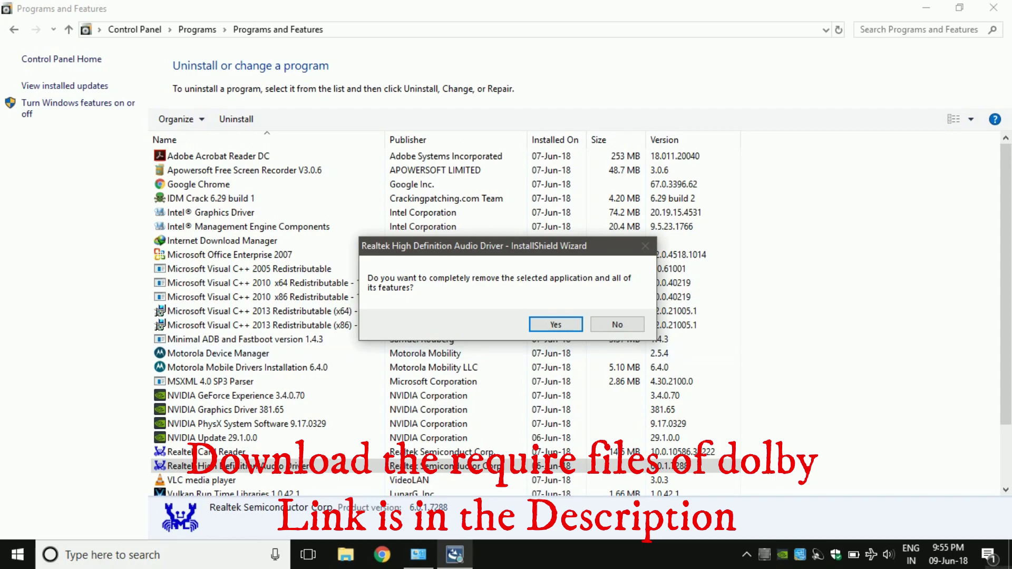
Step: Confirm the complete removal of the Realtek High Definition Audio Driver and all its features
key("Return")
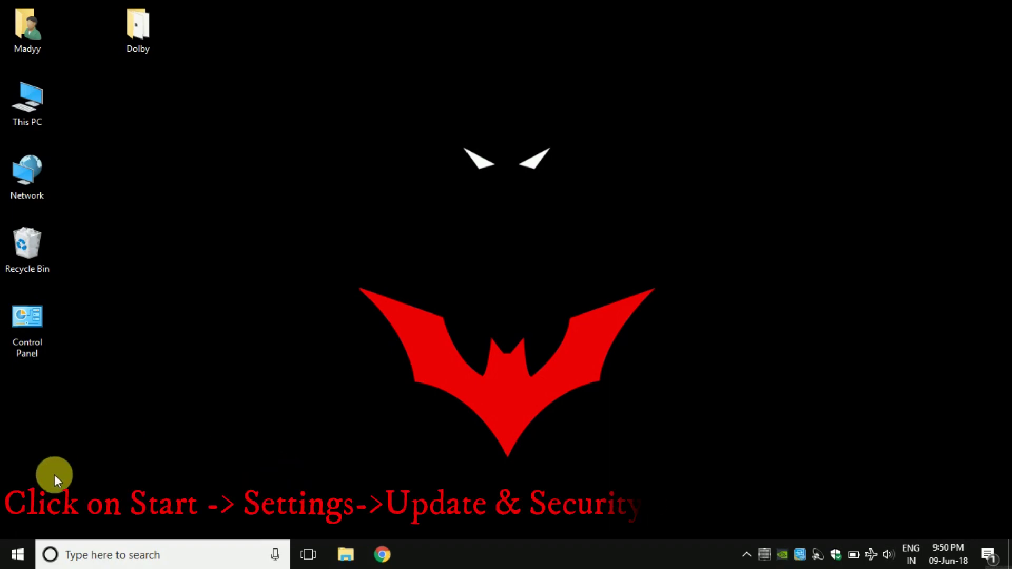
Step: Restart the PC into advanced startup from the Recovery page of the Update & Security settings
left_click(13, 555)
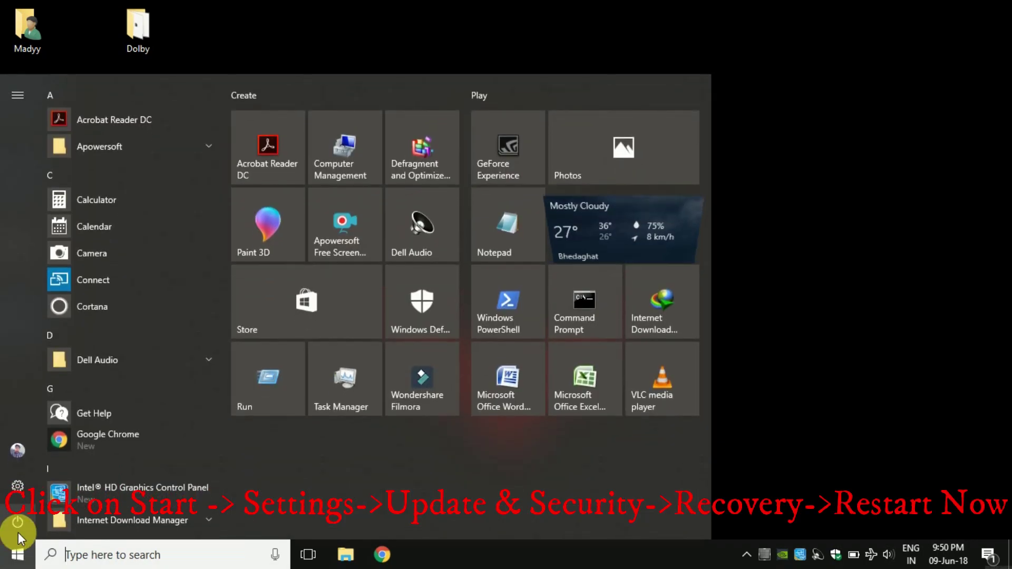
left_click(20, 487)
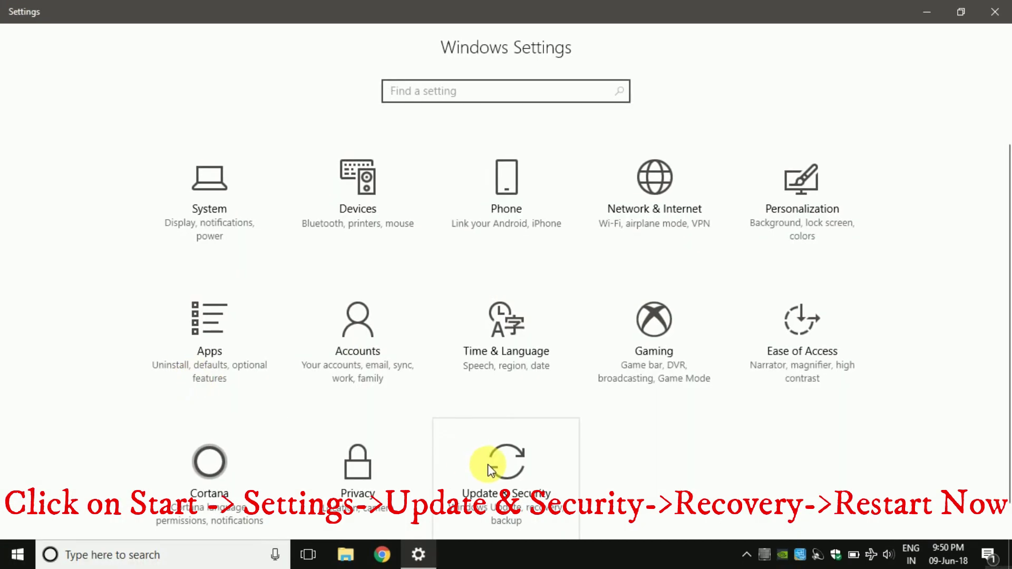
left_click(491, 470)
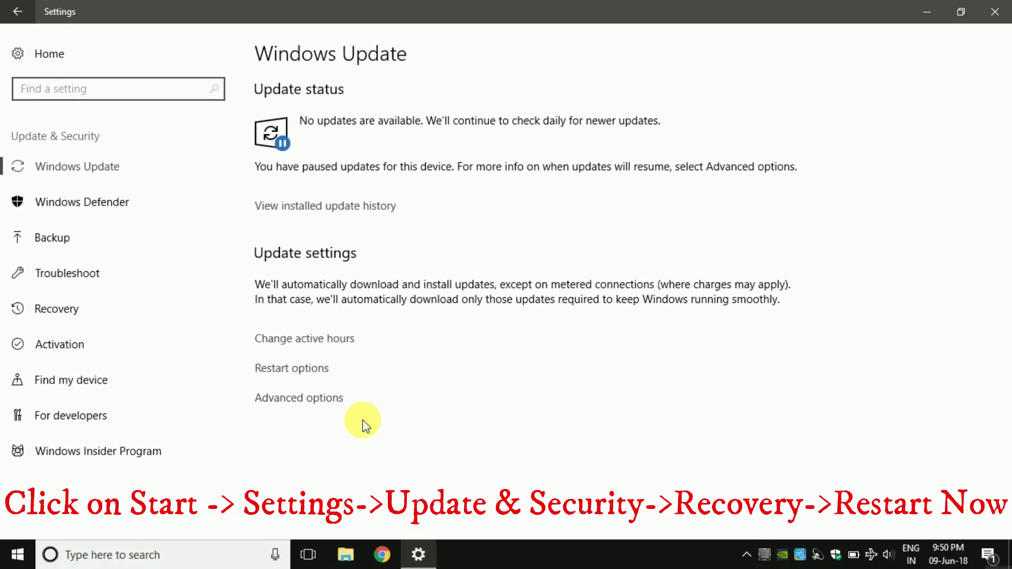
left_click(102, 304)
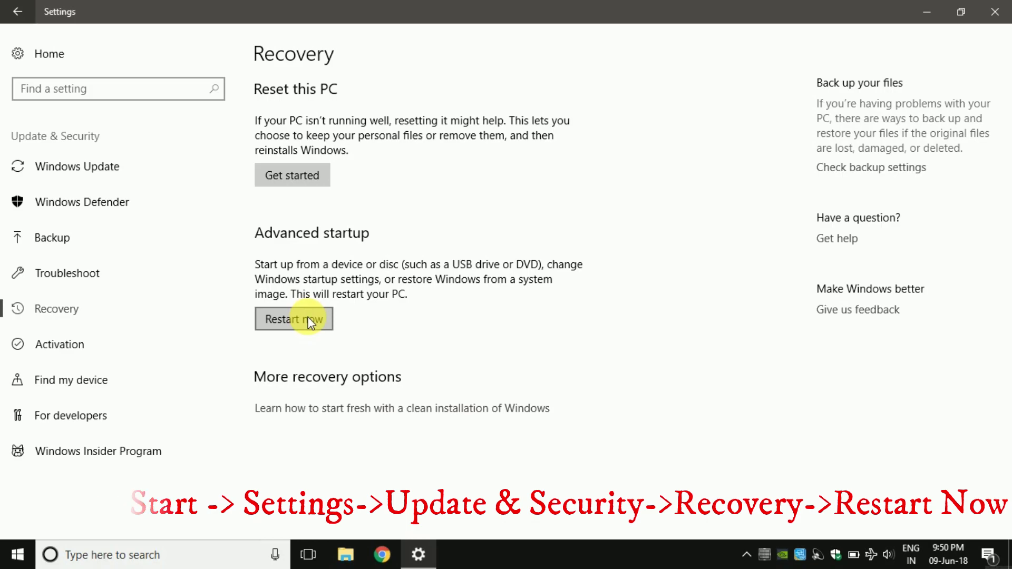
left_click(294, 319)
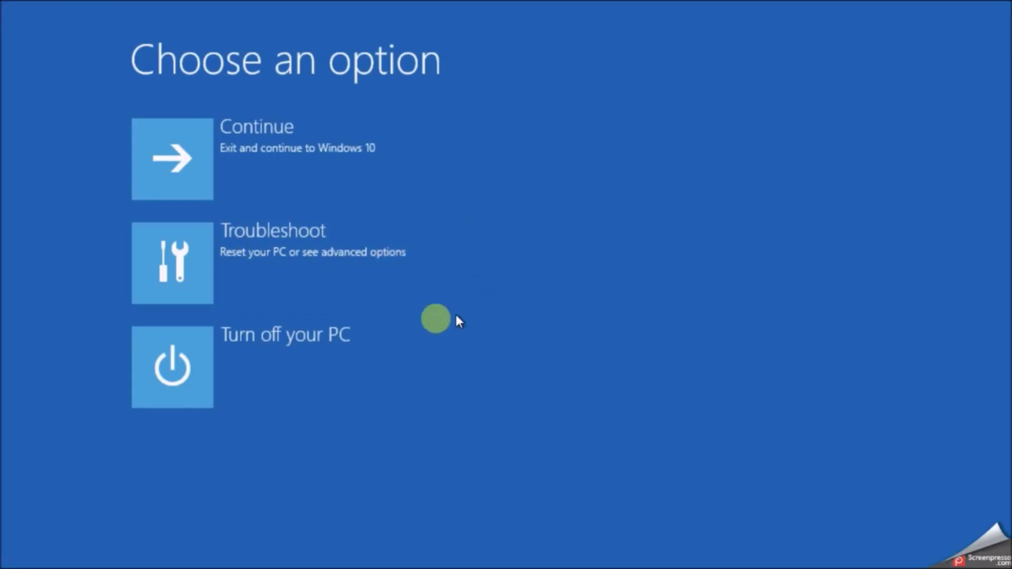
Step: Open Startup Settings from the advanced troubleshooting options and restart Windows with driver signature enforcement disabled
left_click(276, 268)
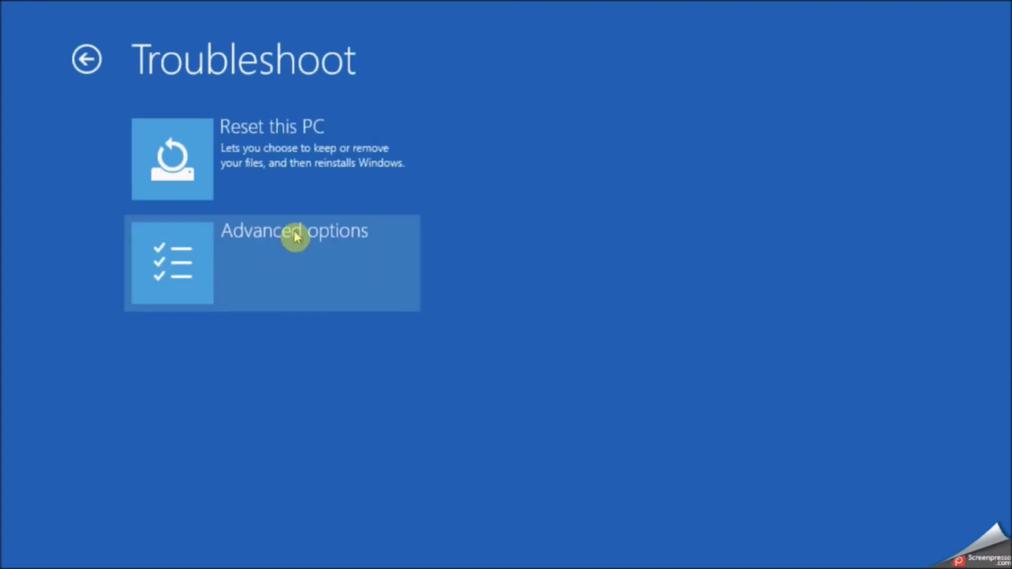
left_click(253, 249)
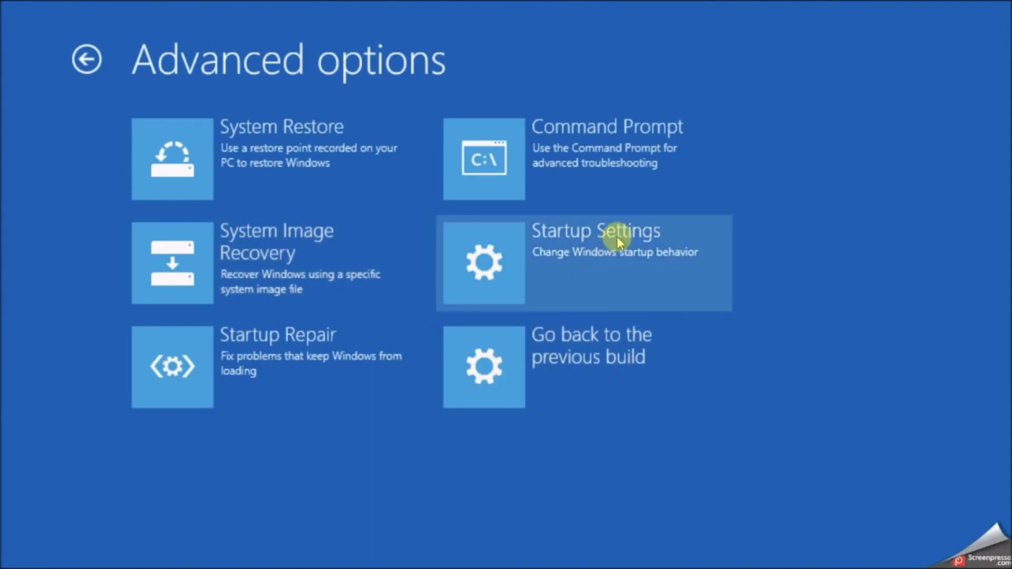
left_click(603, 275)
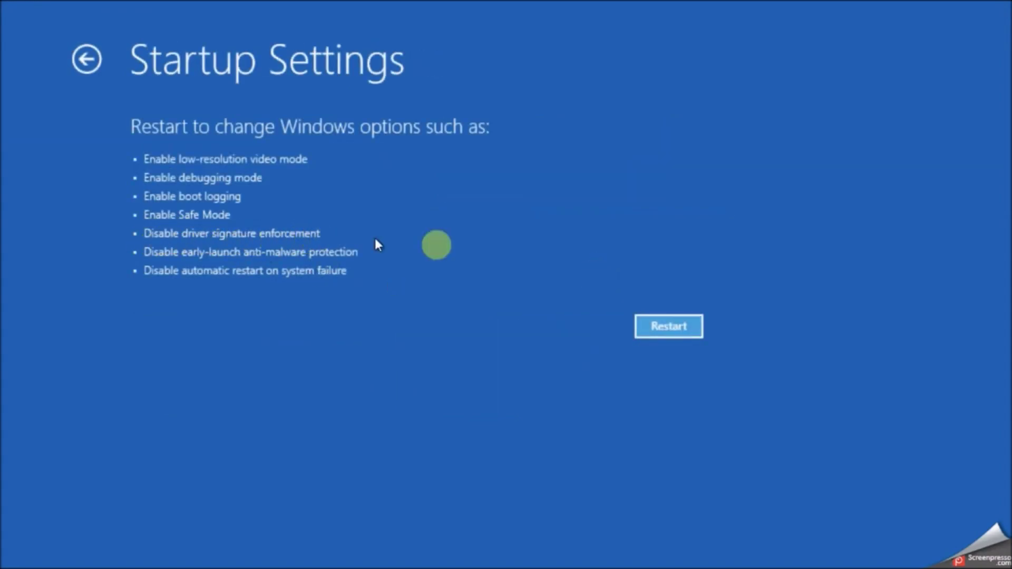
left_click(660, 333)
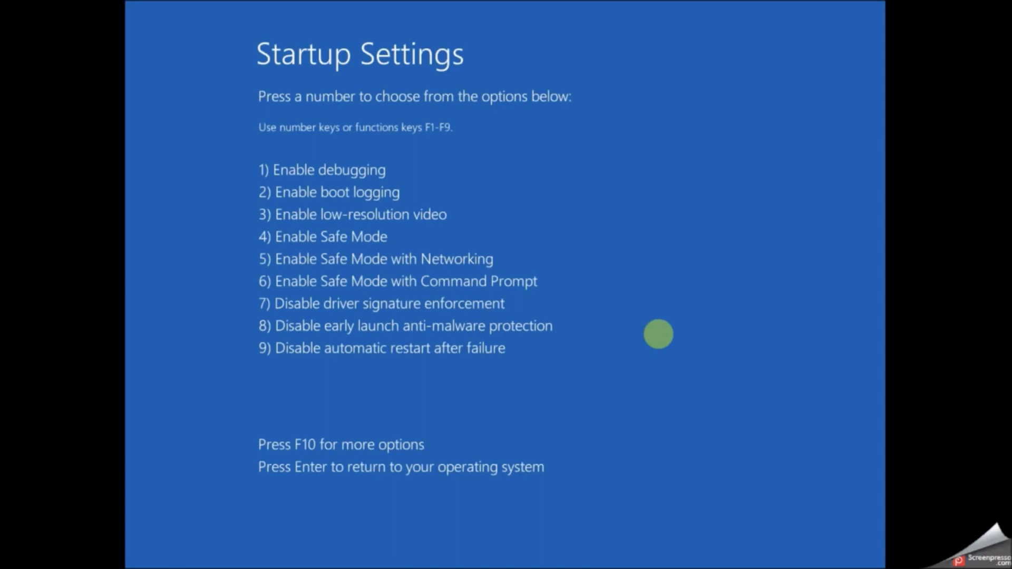
key("7")
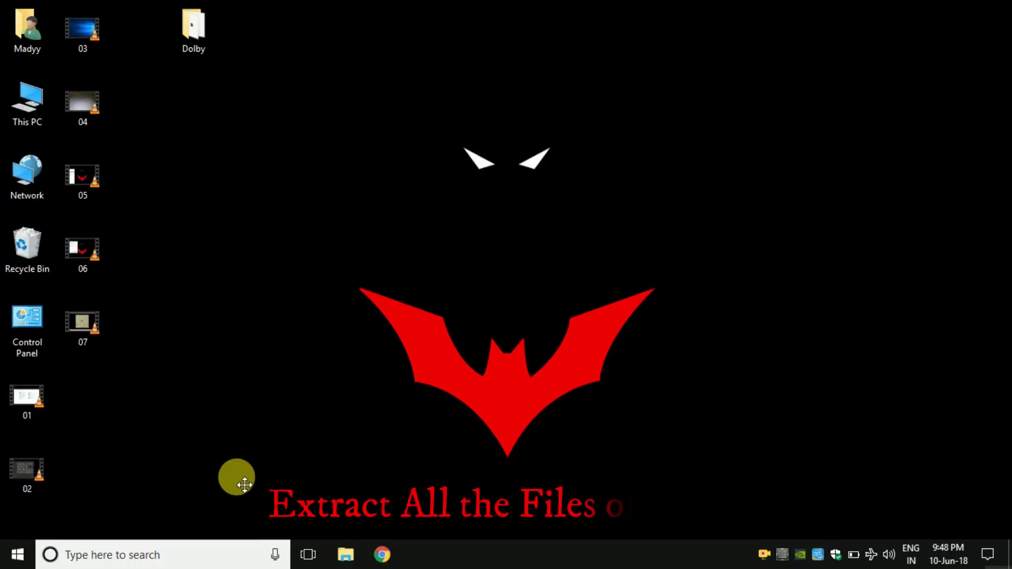
Step: Extract the Dolby Advance Audio v2 archive into its own folder inside the desktop's Dolby folder
double_click(199, 43)
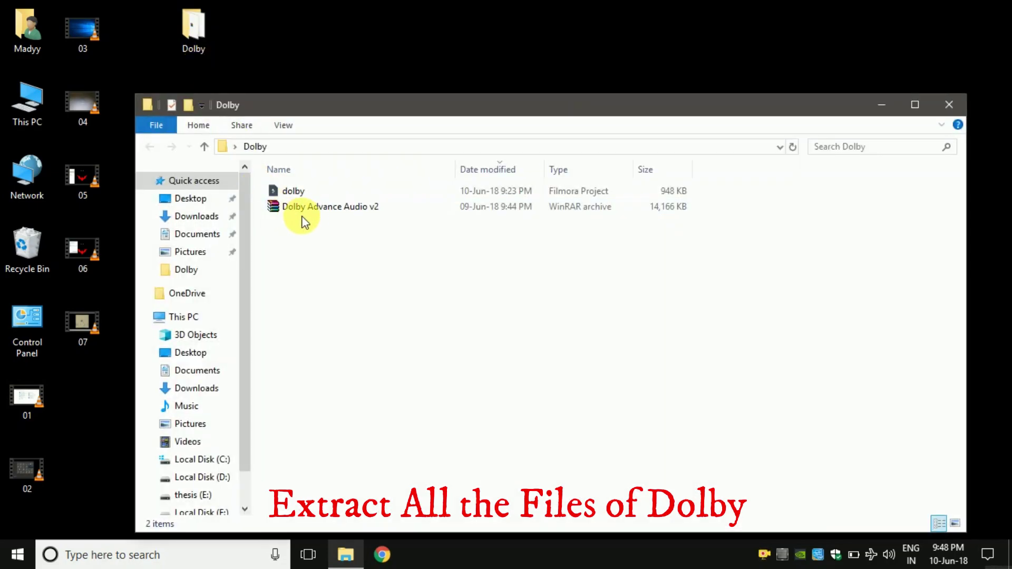
left_click(323, 206)
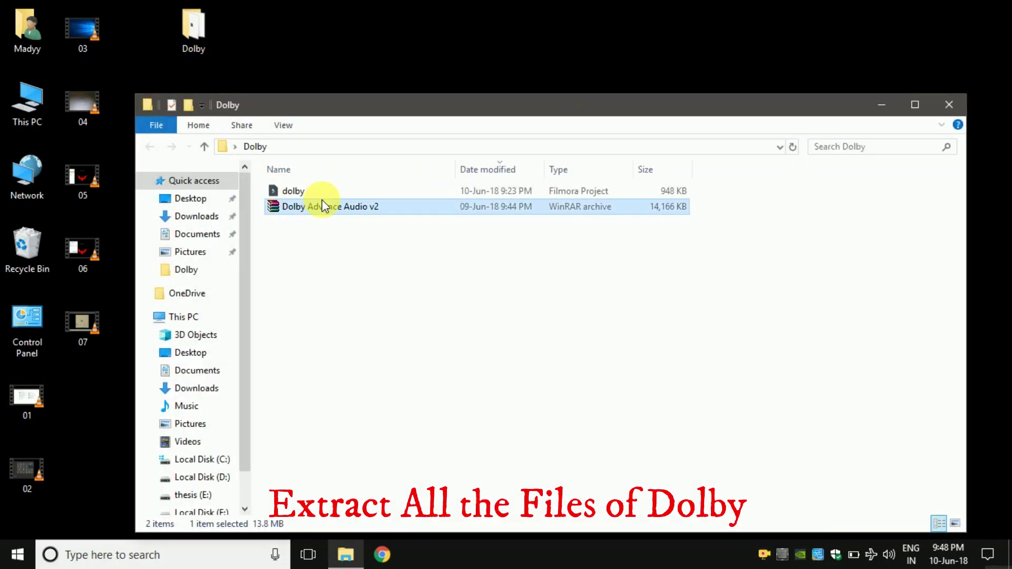
right_click(323, 205)
left_click(392, 281)
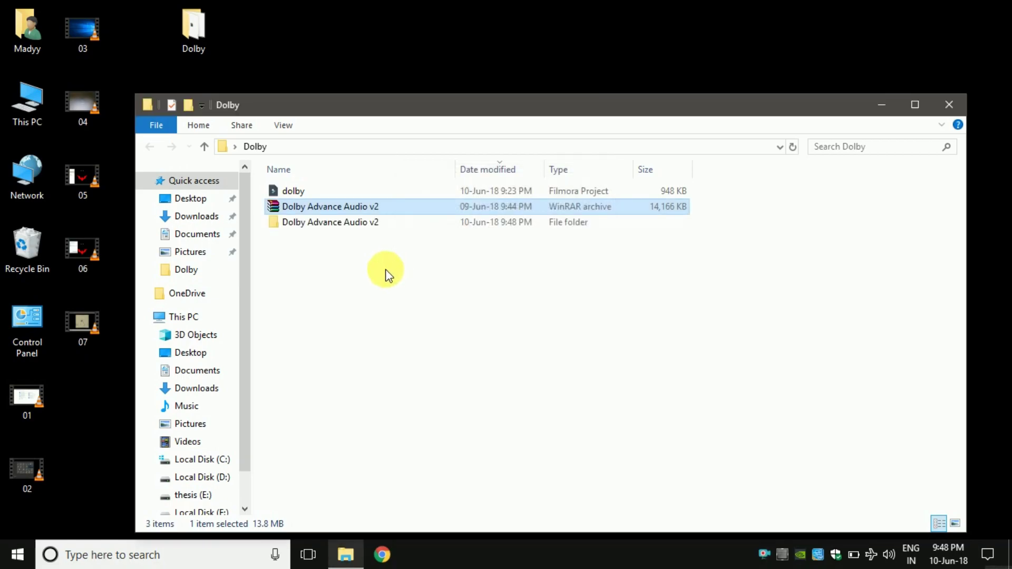
Step: Look through the extracted Drivers folder, its 64 bit subfolder and the Setup folder, and close the file window
double_click(380, 221)
double_click(328, 192)
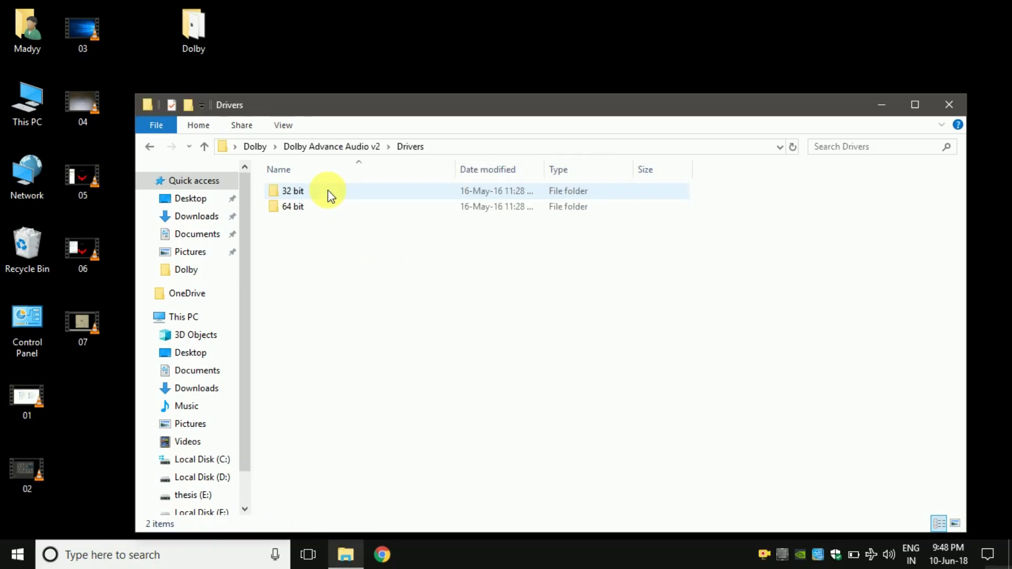
double_click(294, 206)
left_click(153, 146)
left_click(153, 146)
double_click(294, 206)
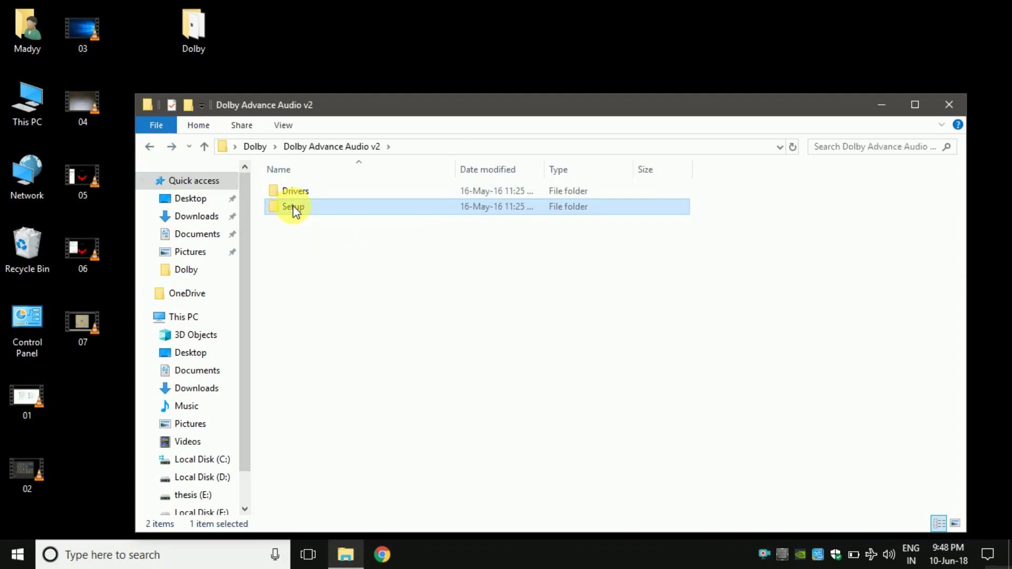
left_click(949, 105)
right_click(405, 211)
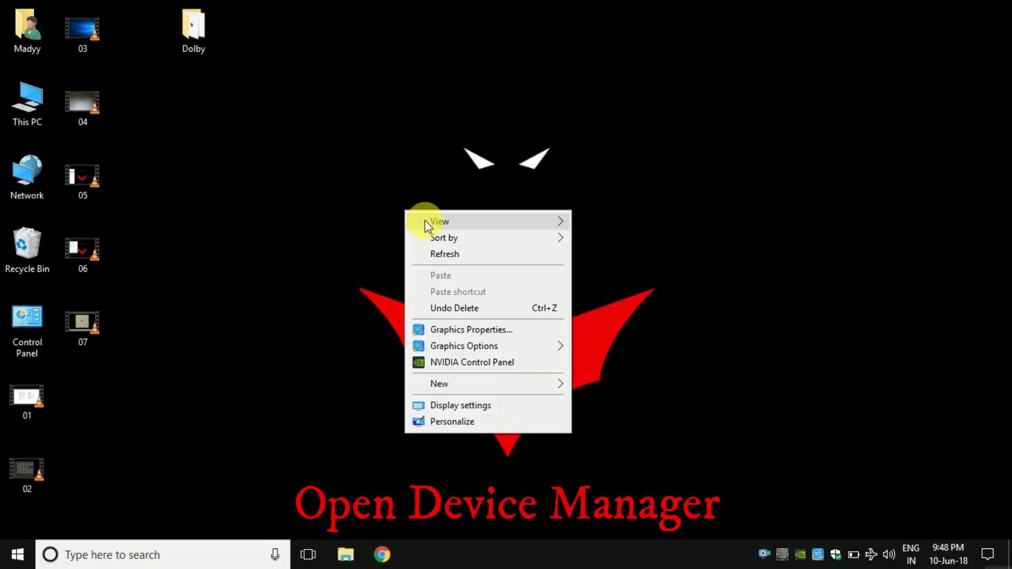
left_click(430, 253)
Step: Search Windows for "devi", open Device Manager and maximize its window
left_click(139, 554)
type("dev")
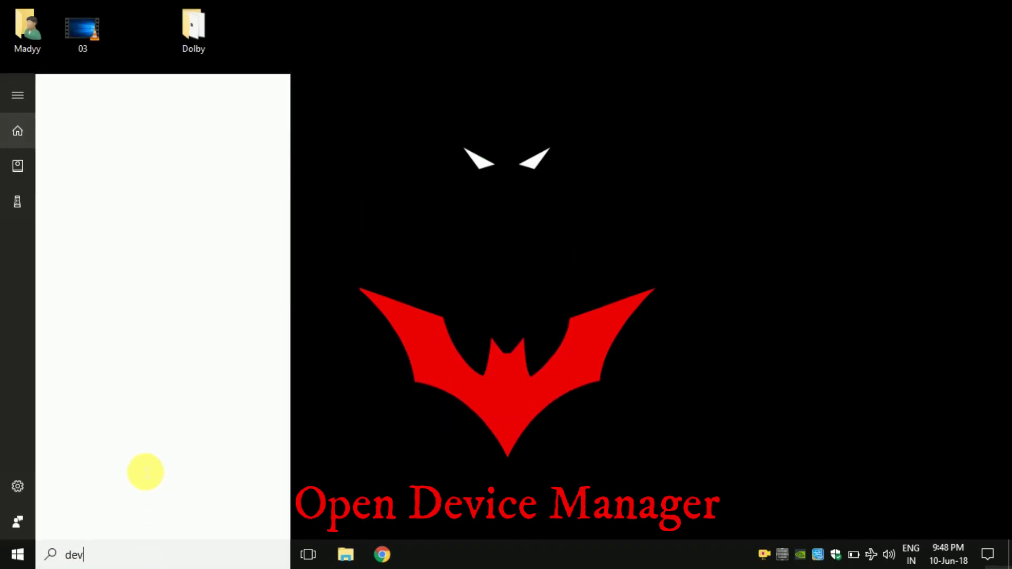
type("o")
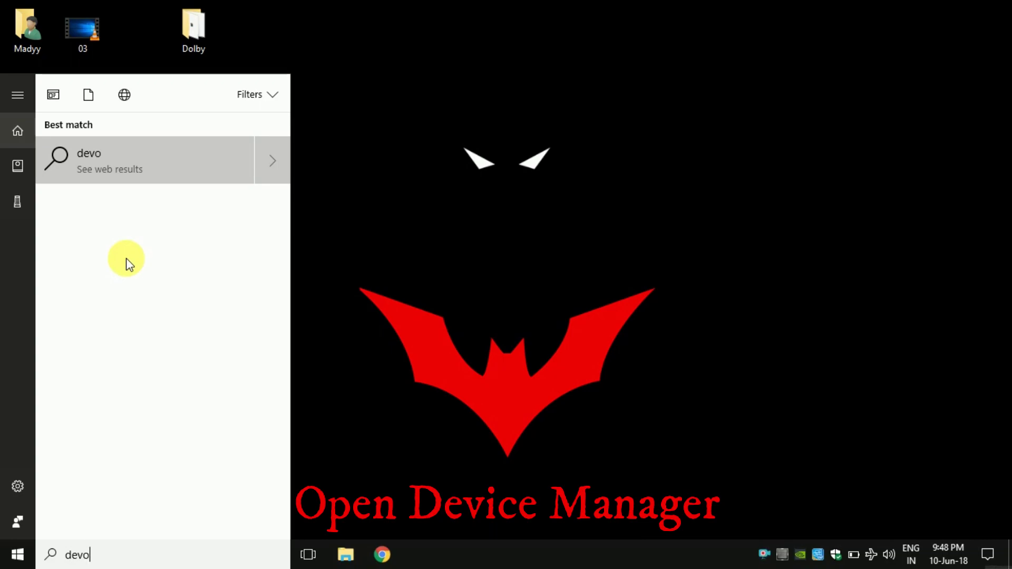
key("BackSpace")
type("i")
left_click(113, 172)
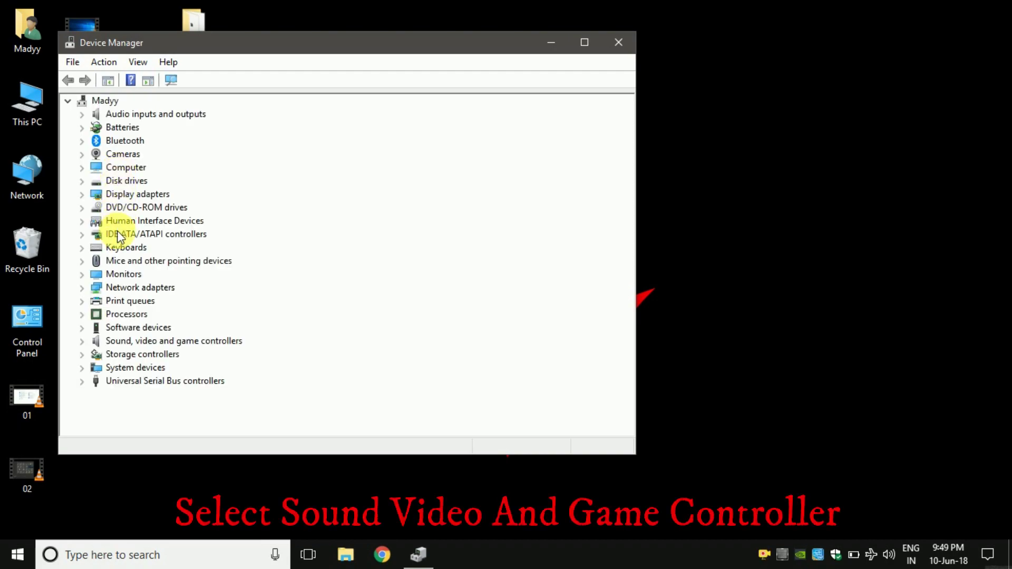
left_click(581, 44)
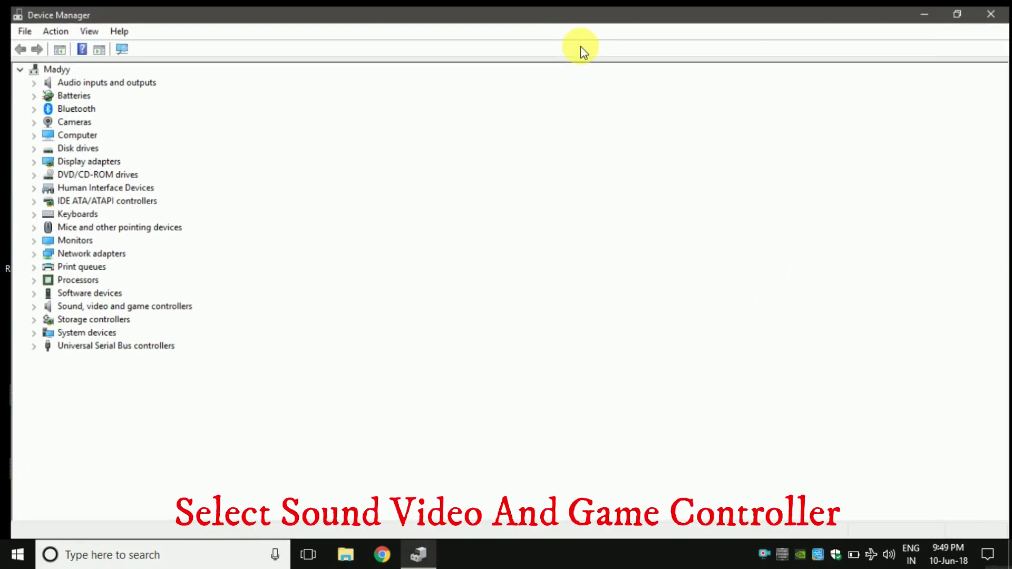
Step: Start a manual driver update for High Definition Audio Device, picking from the list of available drivers on the computer
left_click(23, 305)
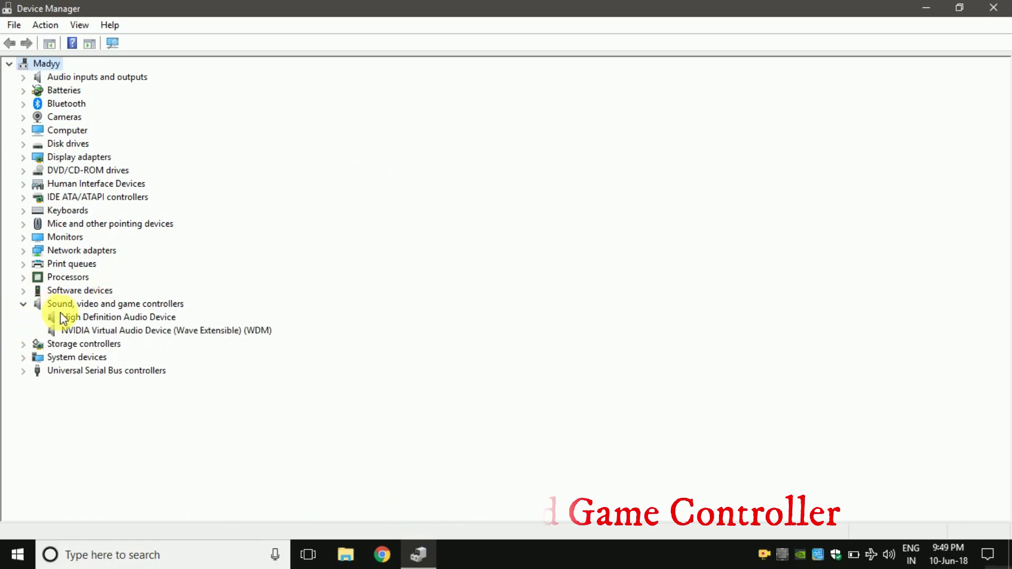
left_click(65, 317)
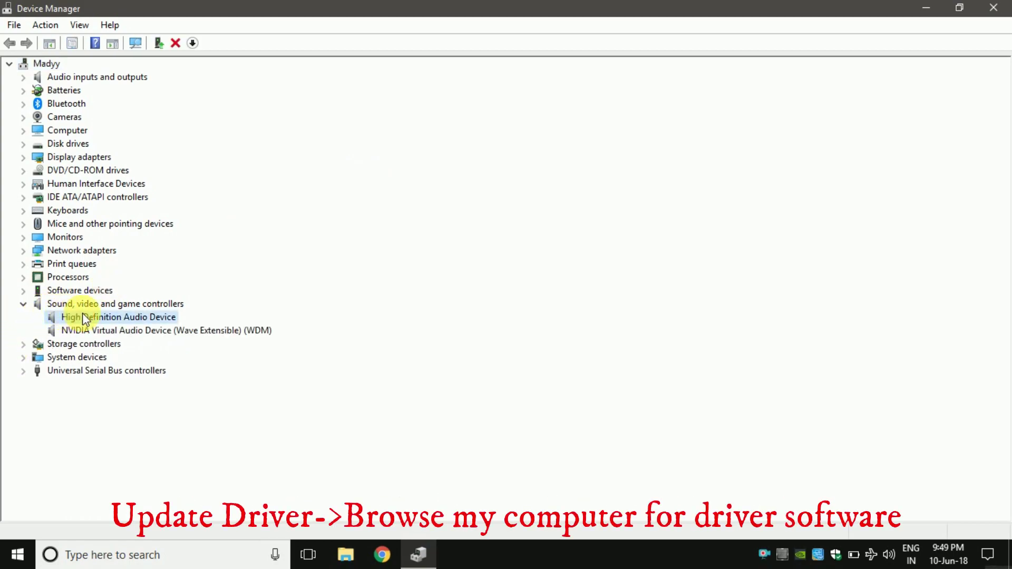
right_click(84, 319)
left_click(116, 324)
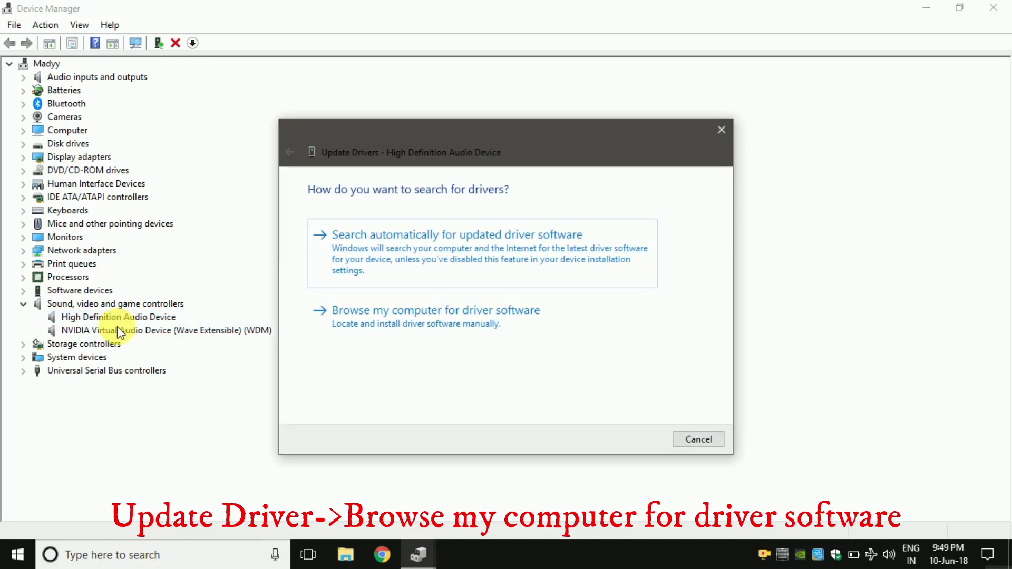
left_click(396, 328)
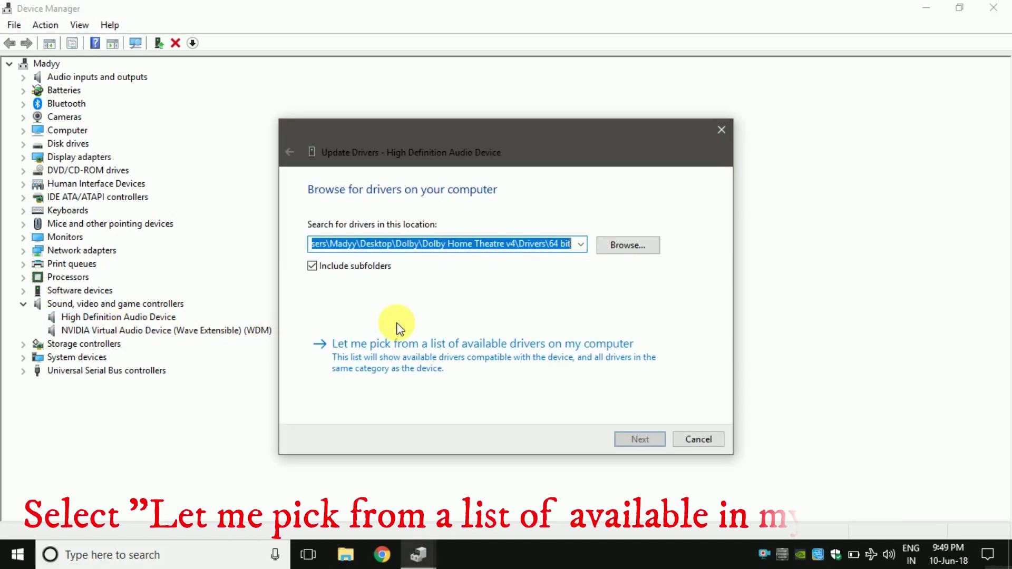
left_click(444, 352)
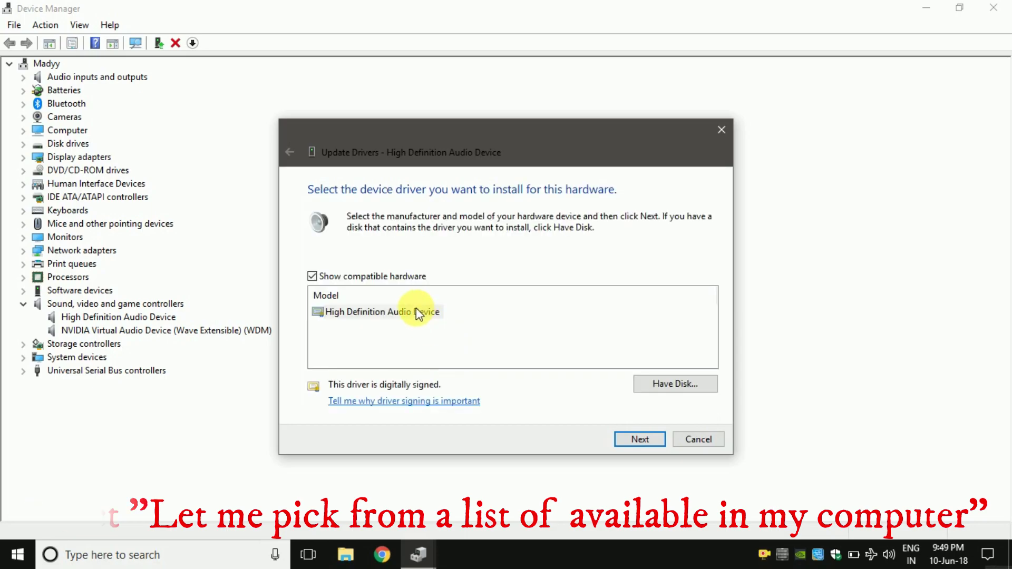
Step: Choose to install from disk, using Advanced Audio.inf from the desktop's Dolby > Dolby Advance Audio v2 > Drivers > 64 bit folder
left_click(416, 311)
left_click(677, 385)
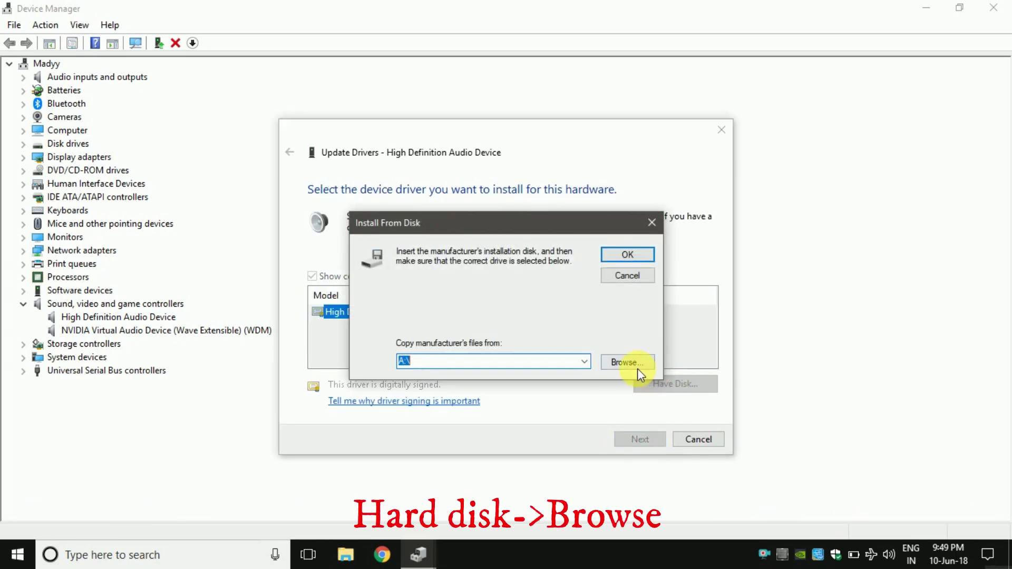
left_click(629, 362)
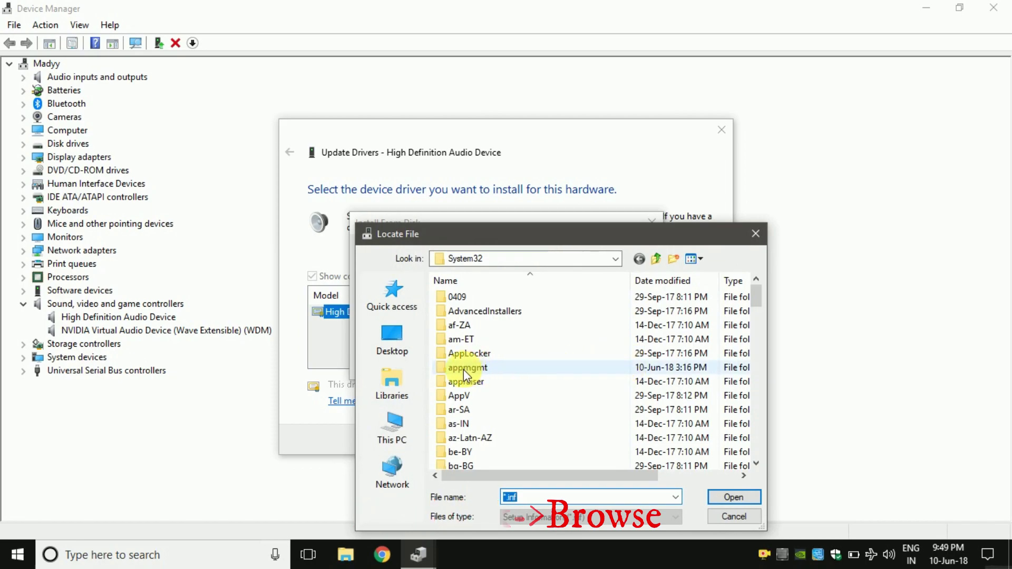
left_click(616, 258)
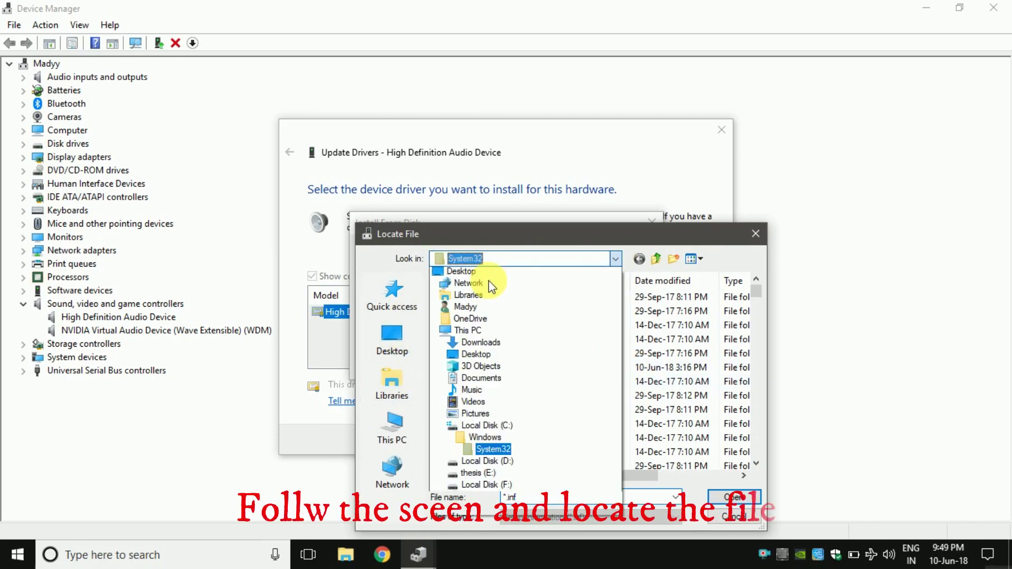
left_click(469, 288)
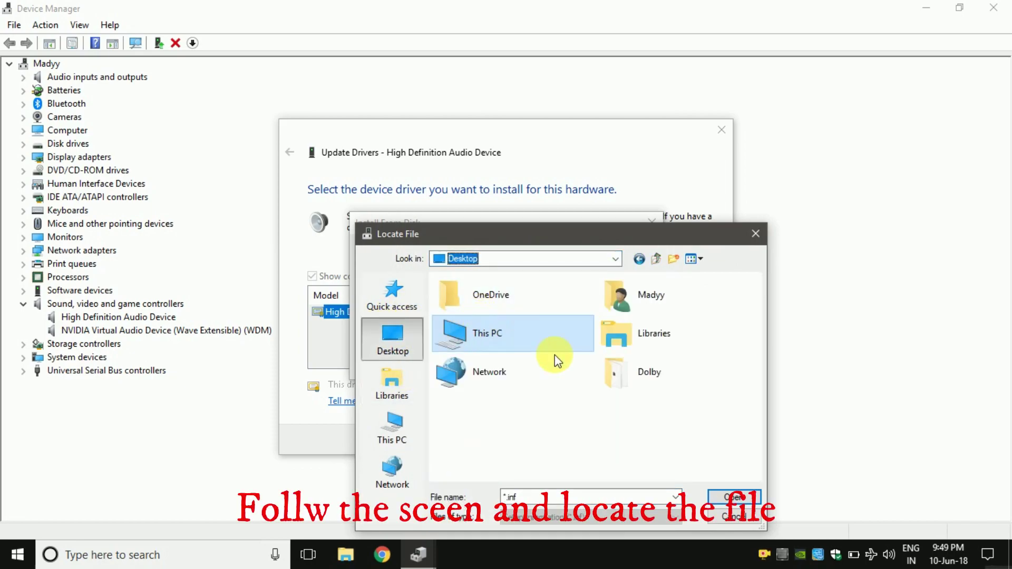
double_click(653, 368)
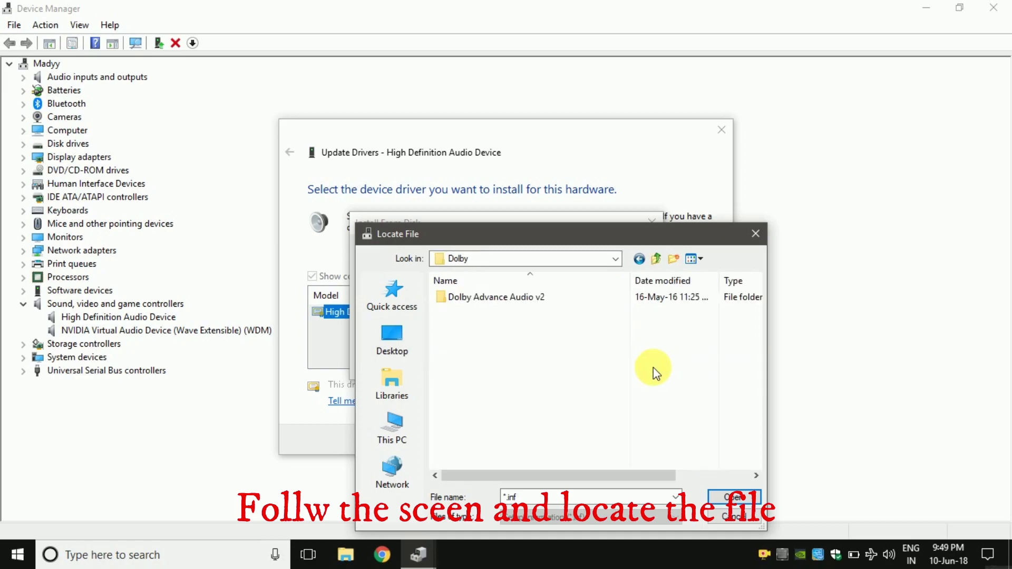
double_click(522, 296)
double_click(506, 298)
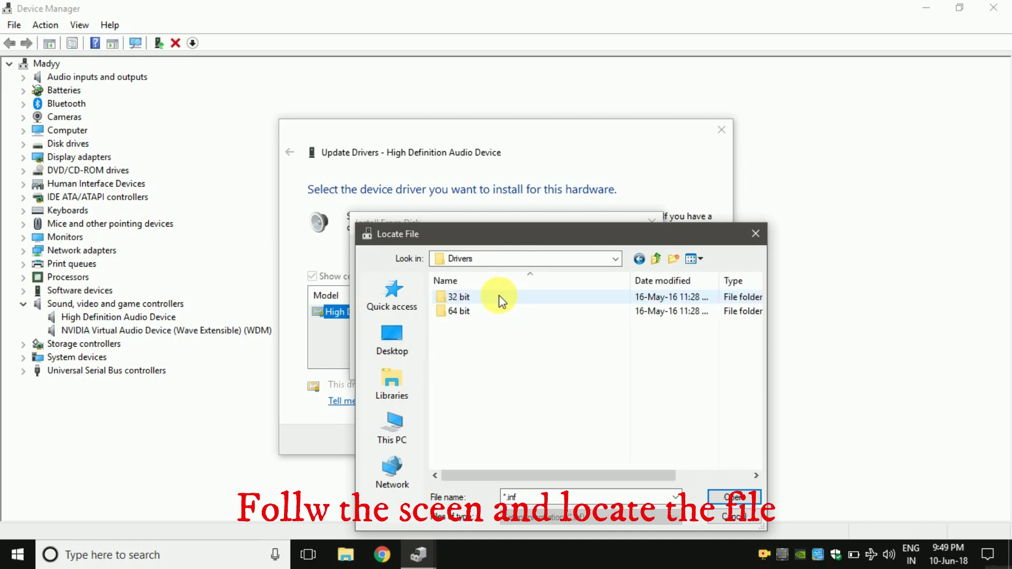
double_click(460, 311)
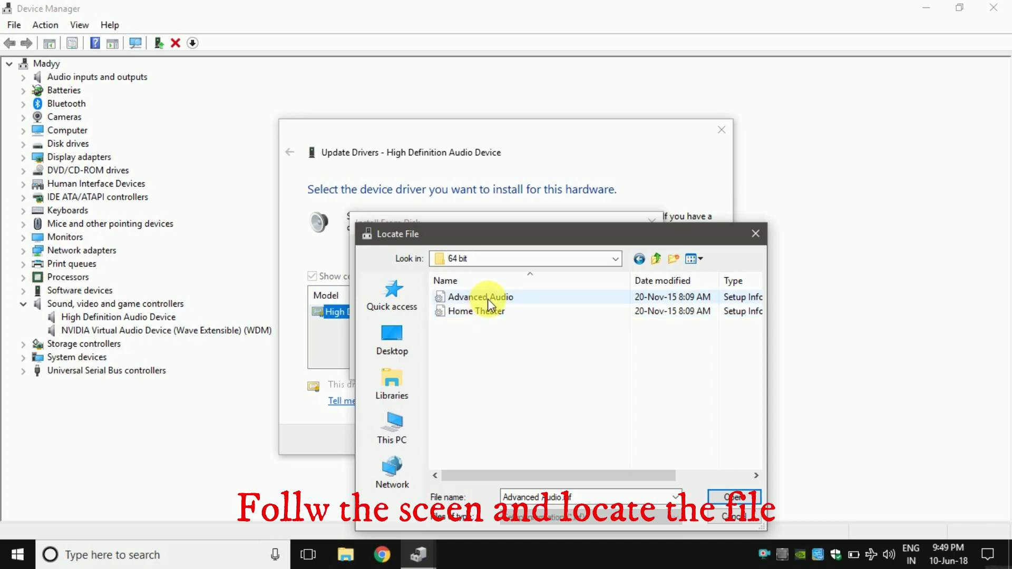
left_click(489, 298)
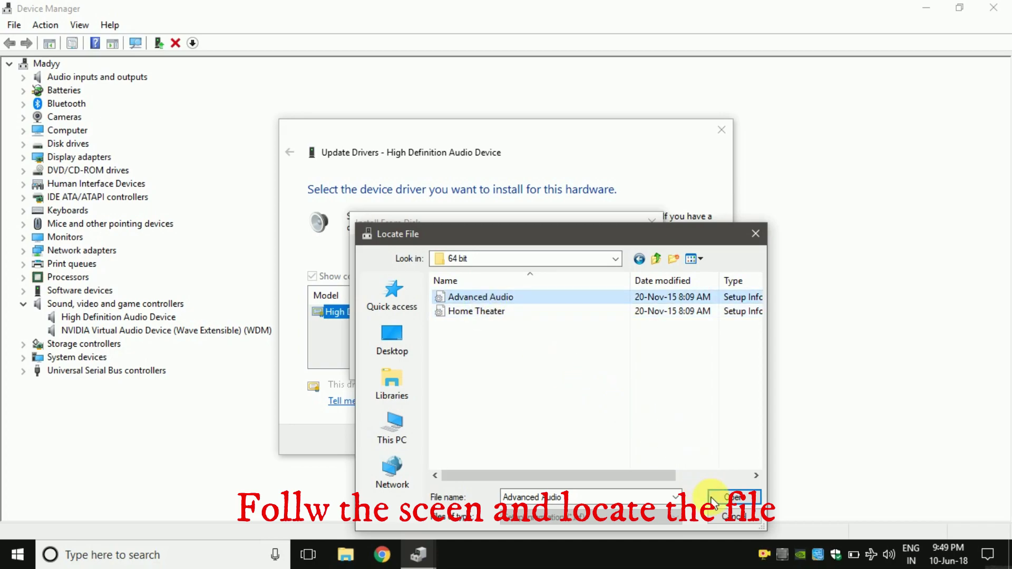
left_click(734, 499)
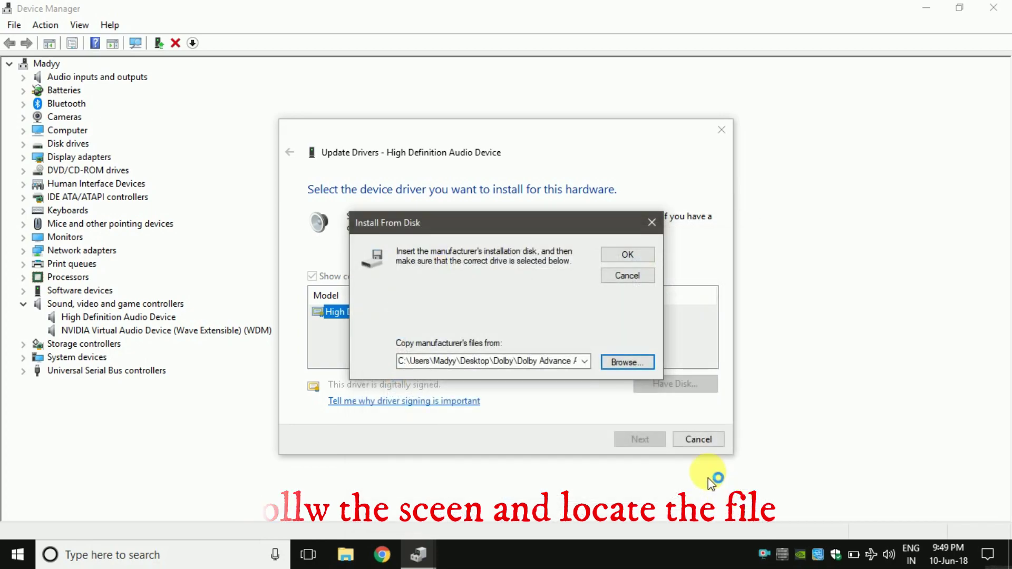
Step: Install the Dolby Advanced Audio v2 driver despite the compatibility and unverified publisher warnings, and restart the computer
left_click(628, 255)
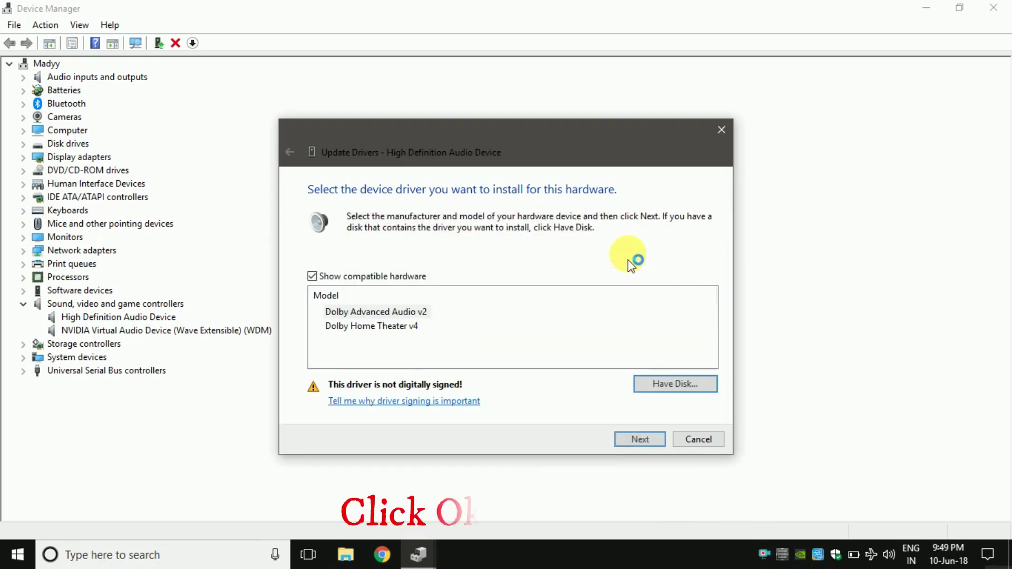
left_click(369, 326)
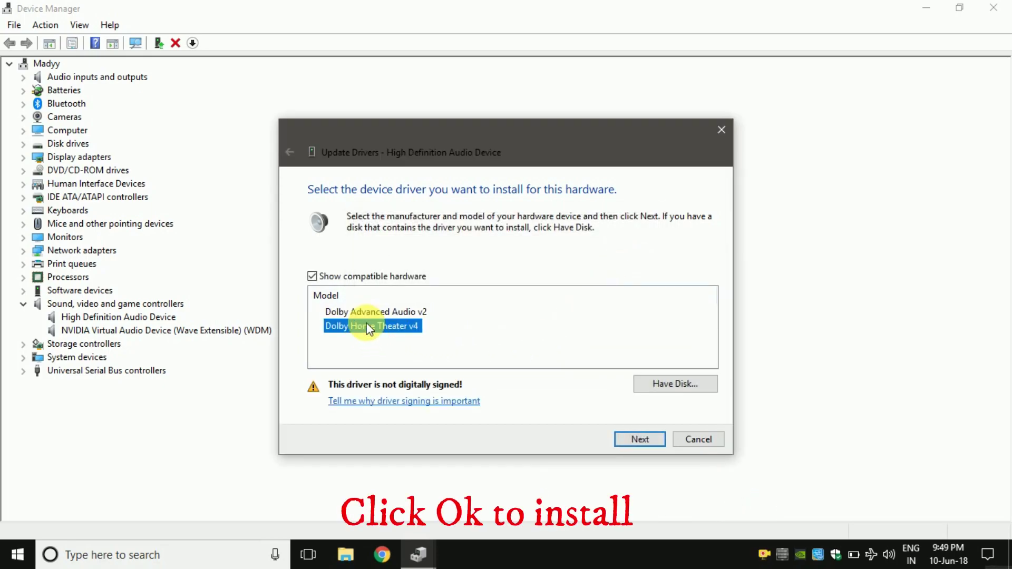
left_click(374, 312)
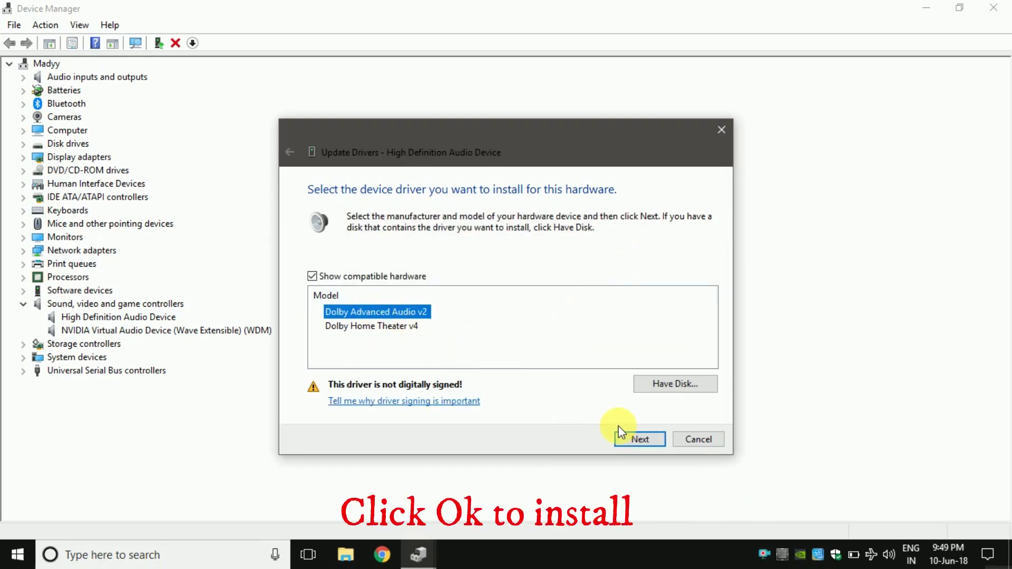
left_click(658, 446)
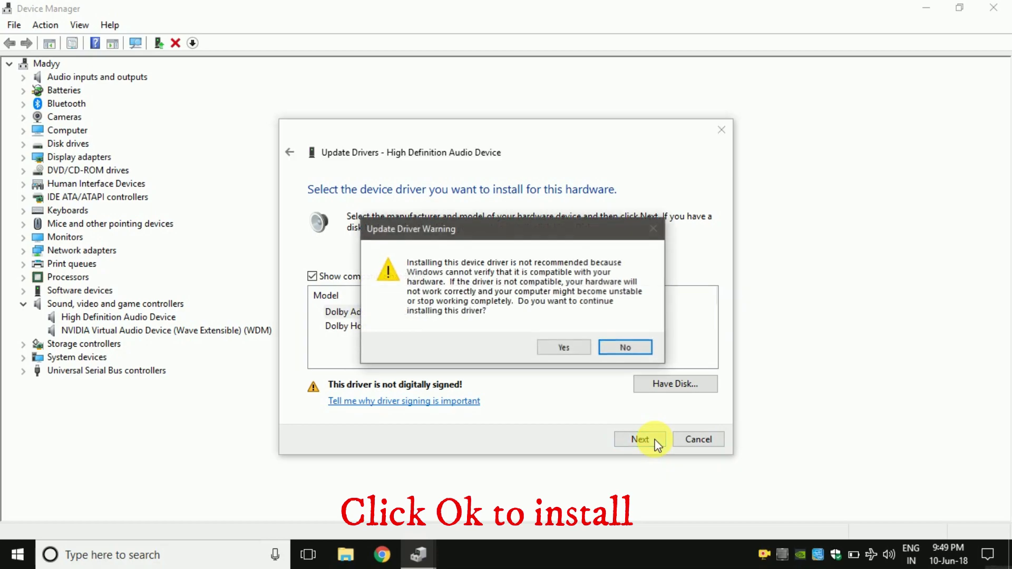
left_click(572, 349)
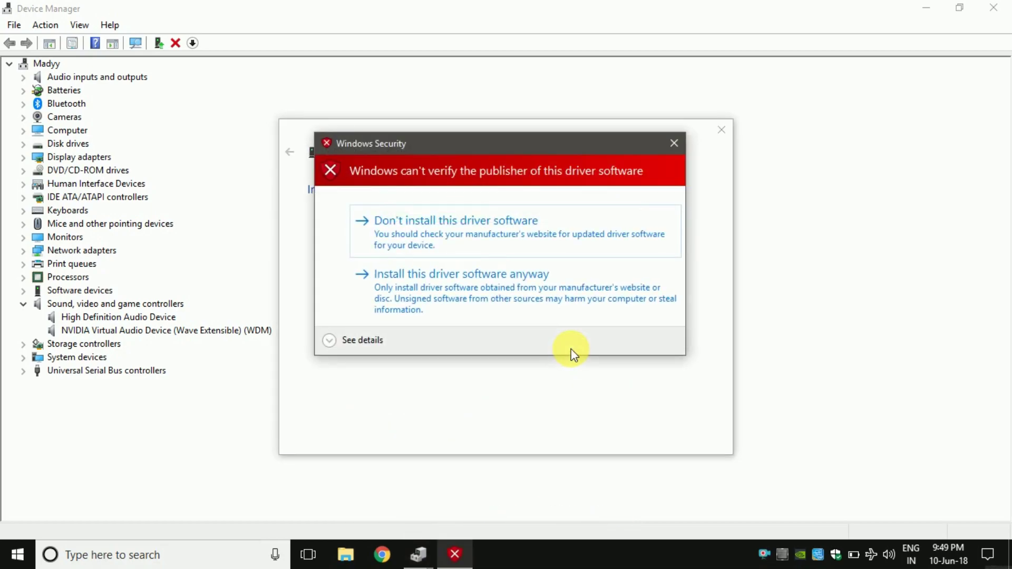
left_click(473, 290)
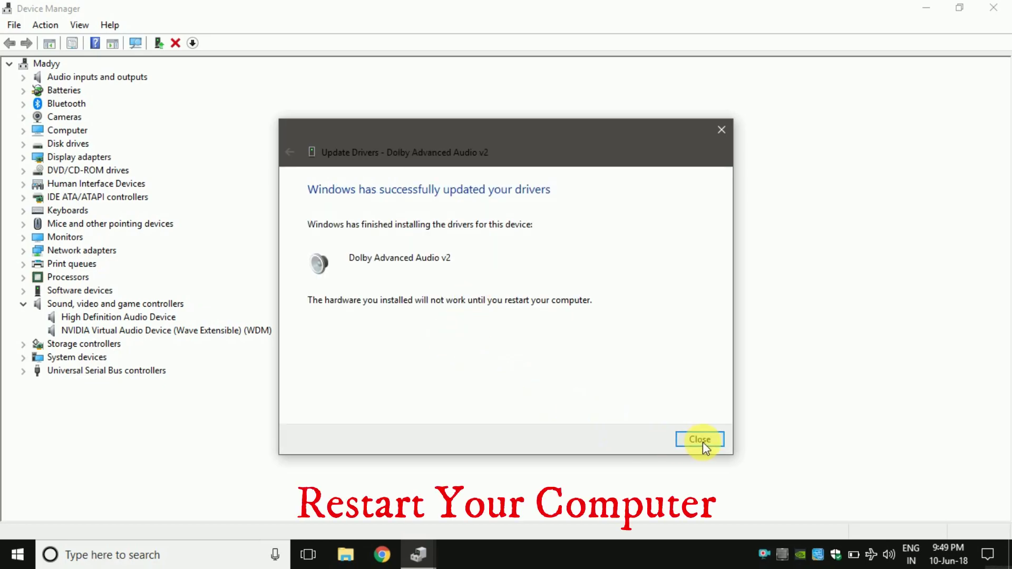
left_click(703, 441)
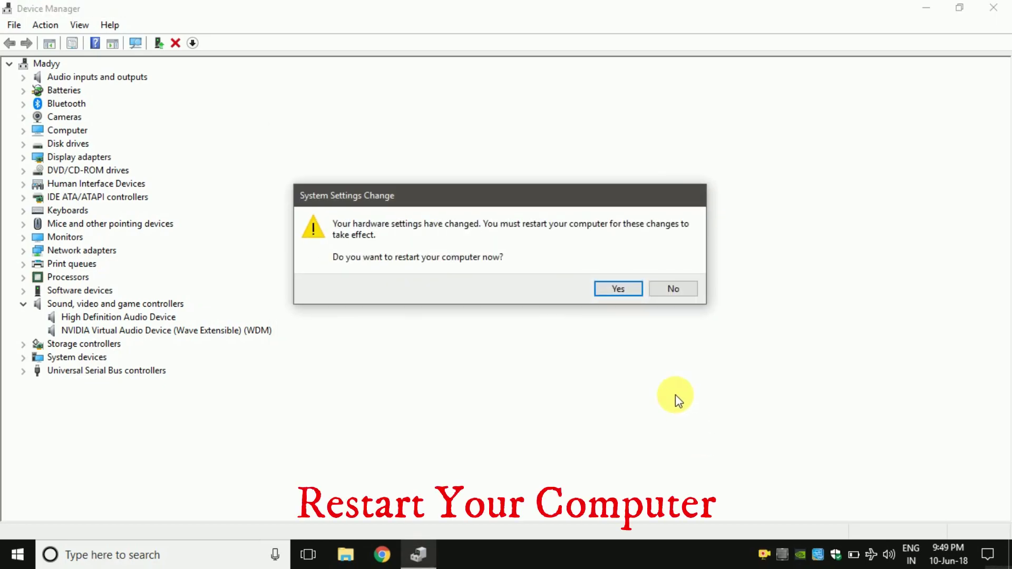
left_click(620, 290)
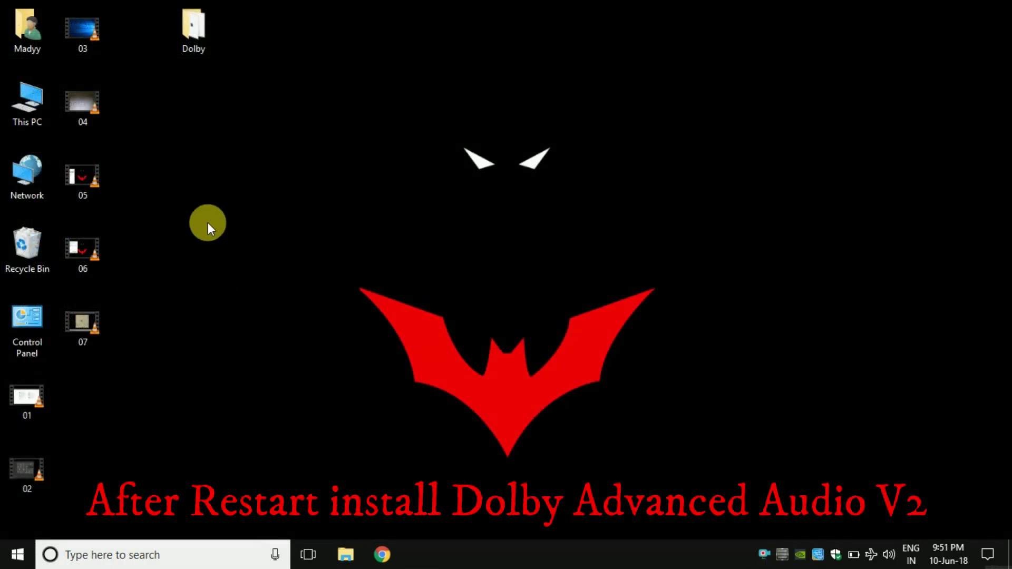
Step: Run the DolbyAdvancedAudio installer from the desktop's Dolby > Dolby Advance Audio v2 > Setup folder
left_click(200, 48)
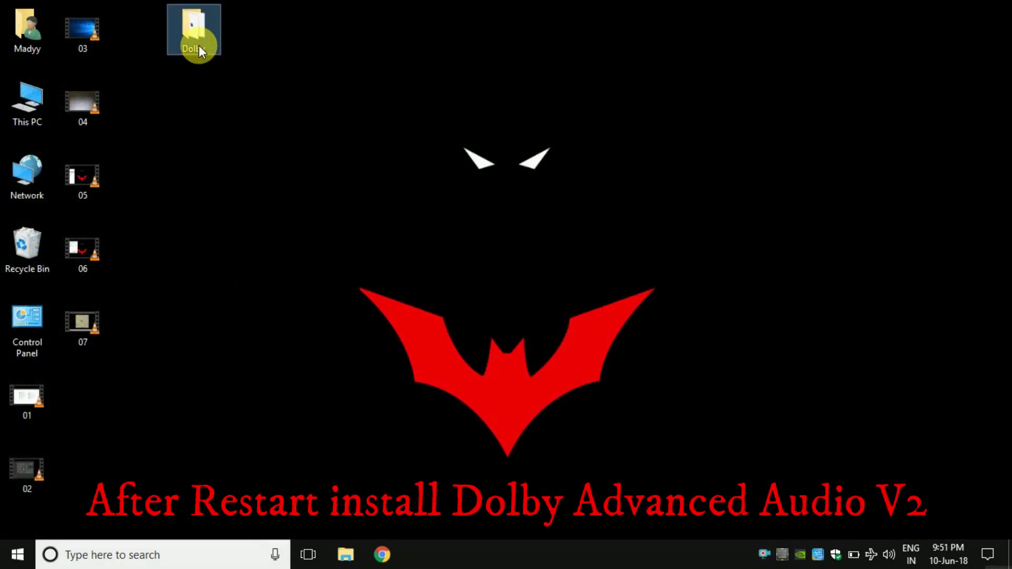
double_click(198, 47)
left_click(325, 222)
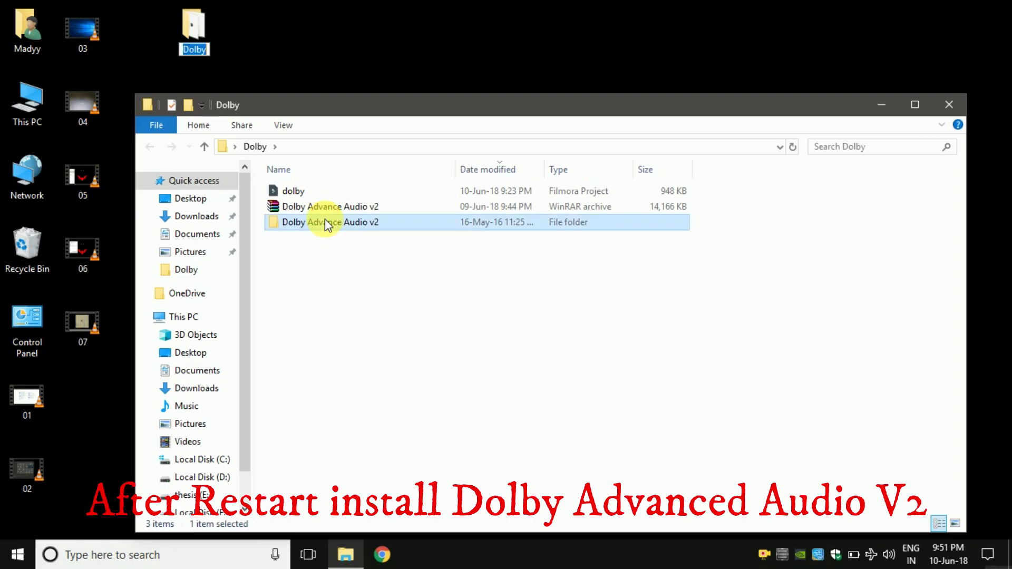
double_click(326, 222)
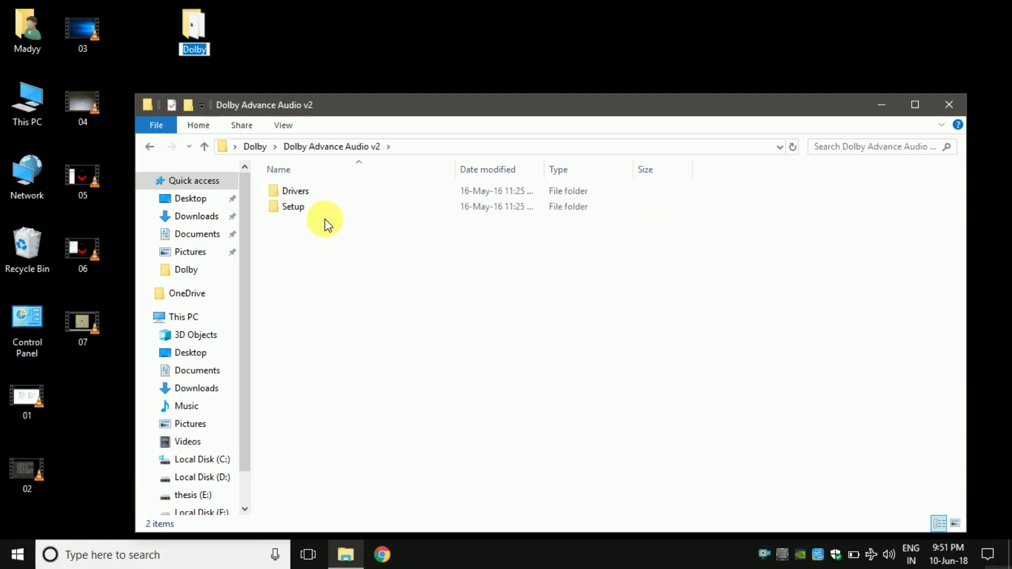
double_click(316, 209)
double_click(320, 196)
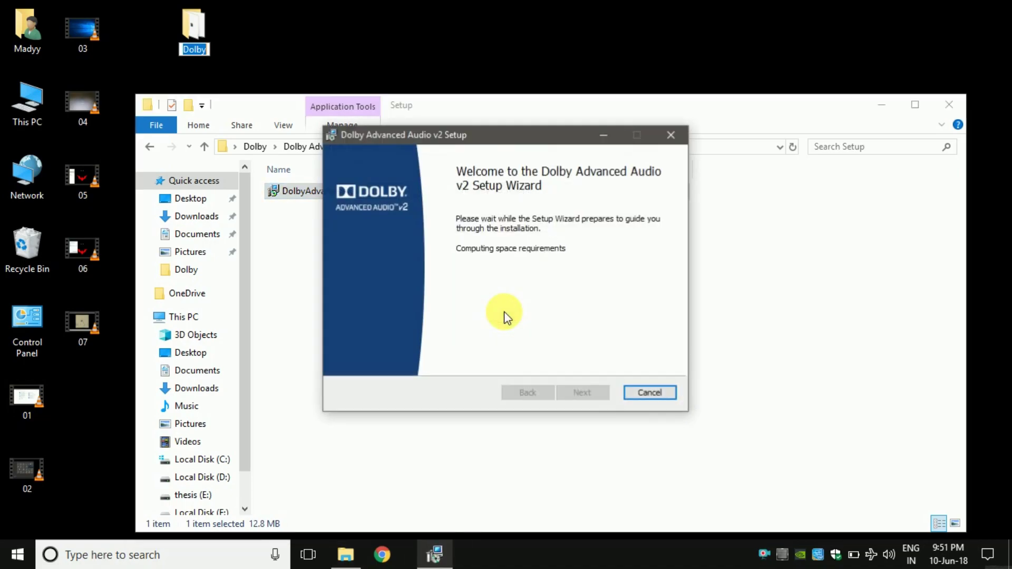
Step: Install Dolby Advanced Audio v2 to the default folder with the profile selector, profile editor and demo application, and close the Setup folder
left_click(575, 394)
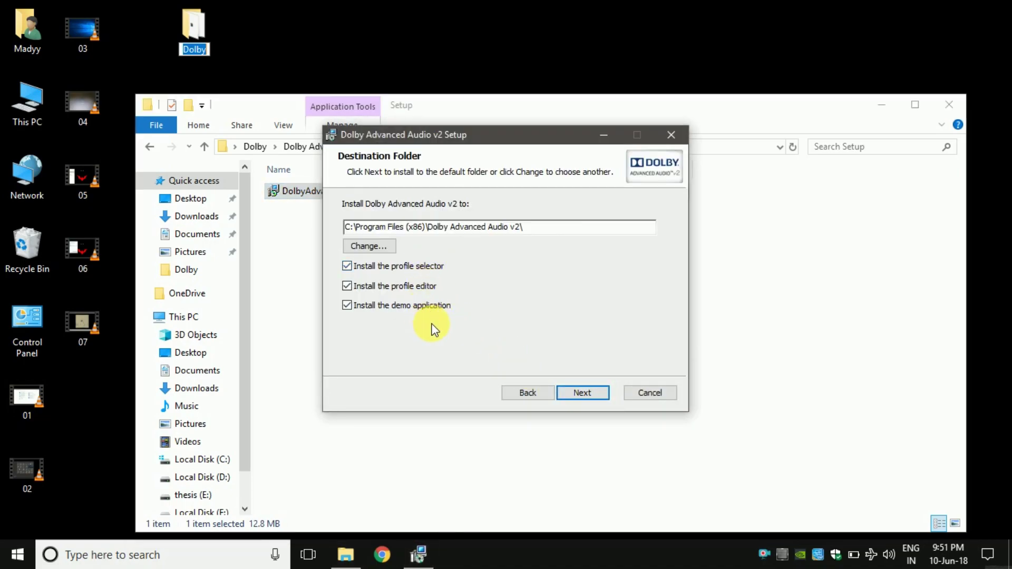
left_click(590, 394)
left_click(590, 394)
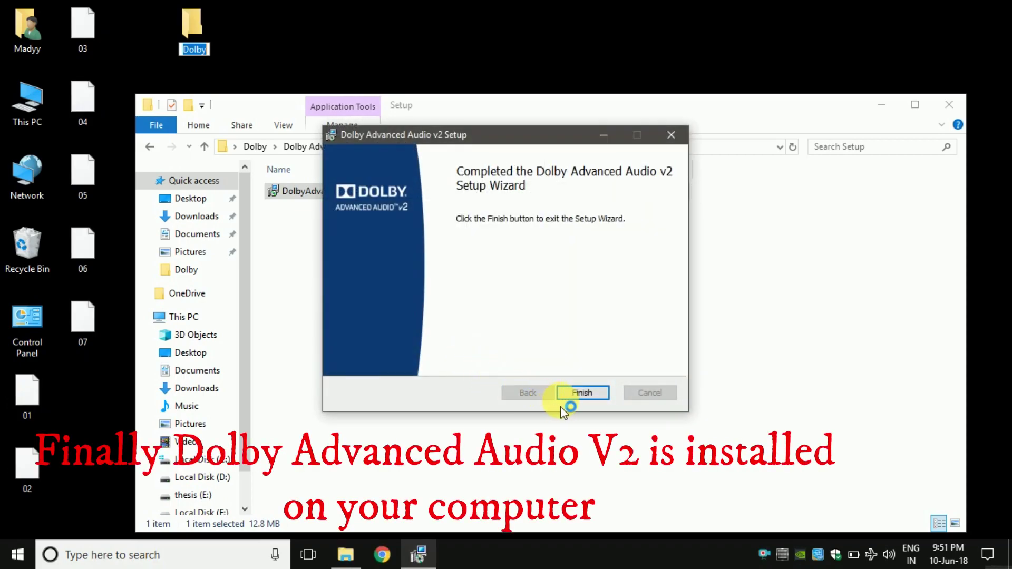
left_click(573, 399)
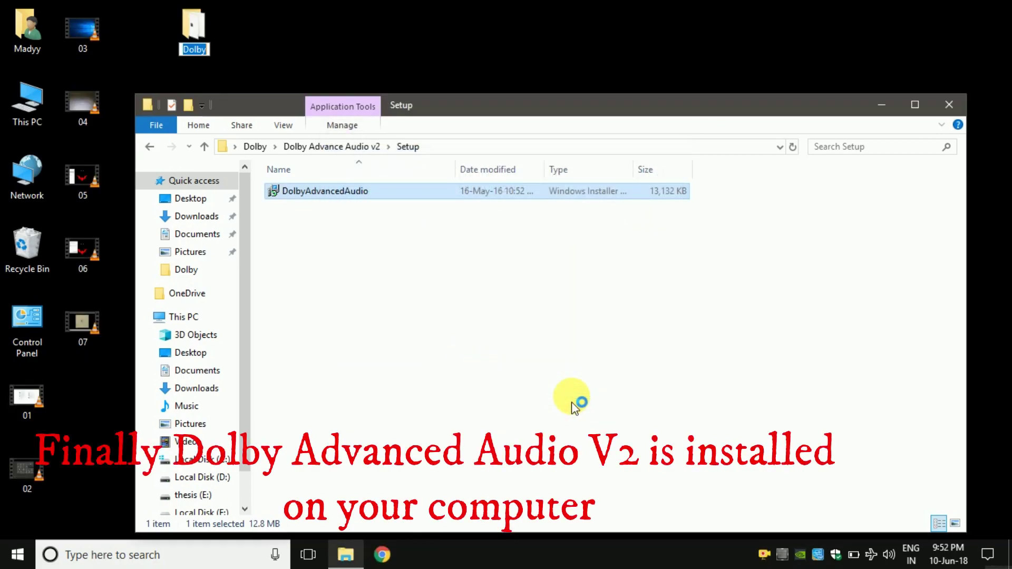
left_click(949, 104)
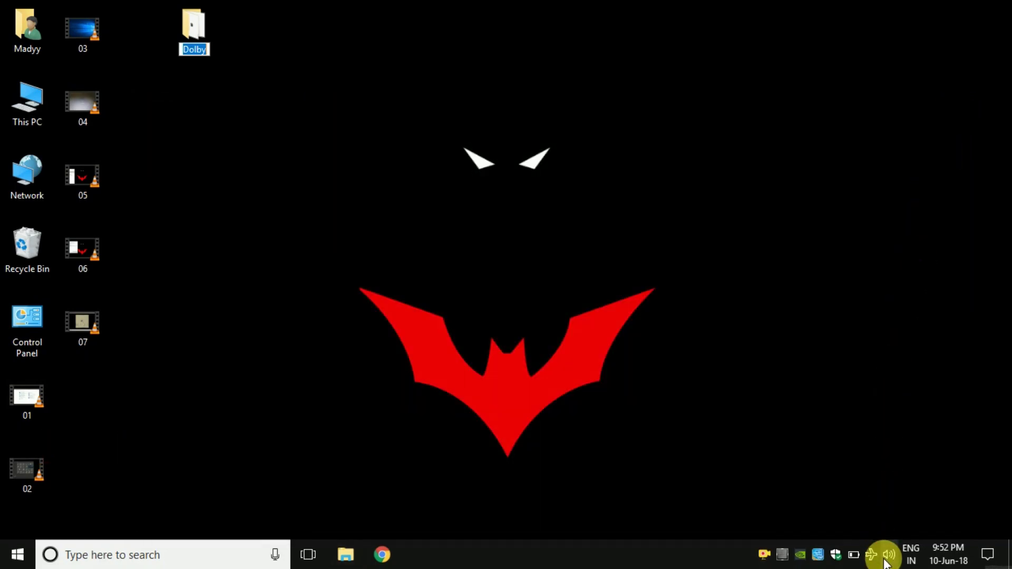
Step: Check the installed programs in the Dolby folder of the Windows app list, and return to the desktop
left_click(886, 558)
left_click(602, 434)
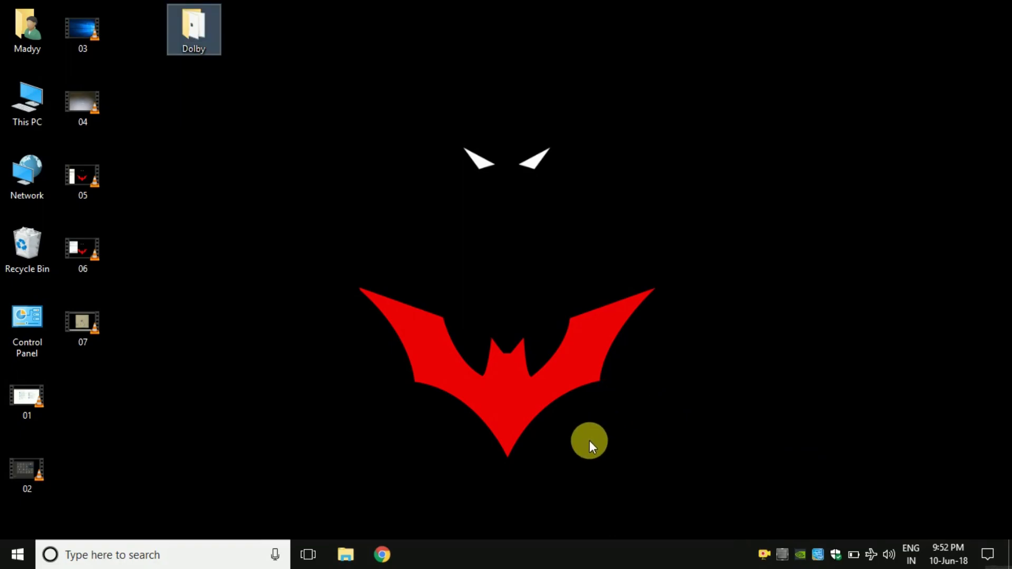
left_click(7, 551)
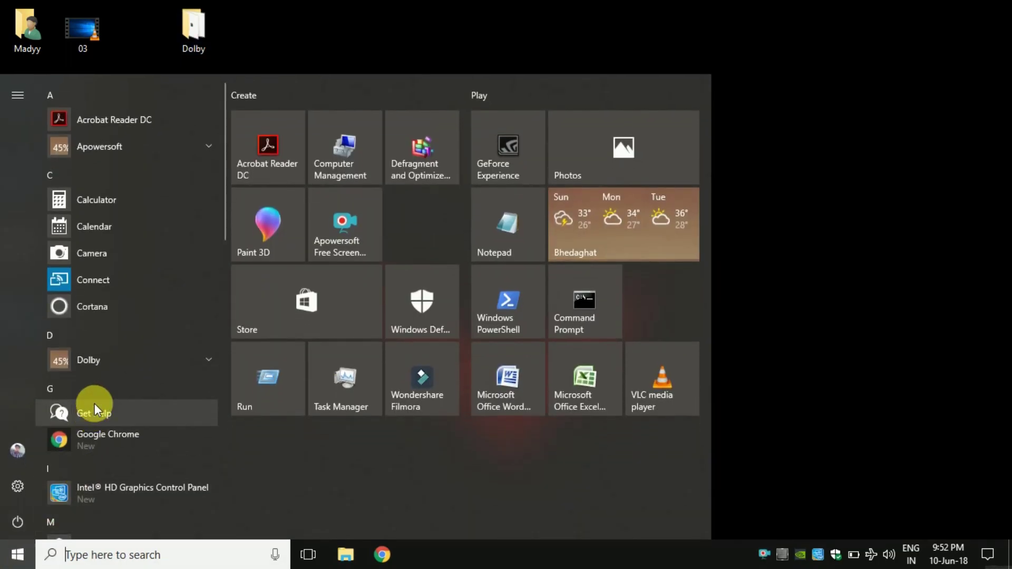
left_click(122, 362)
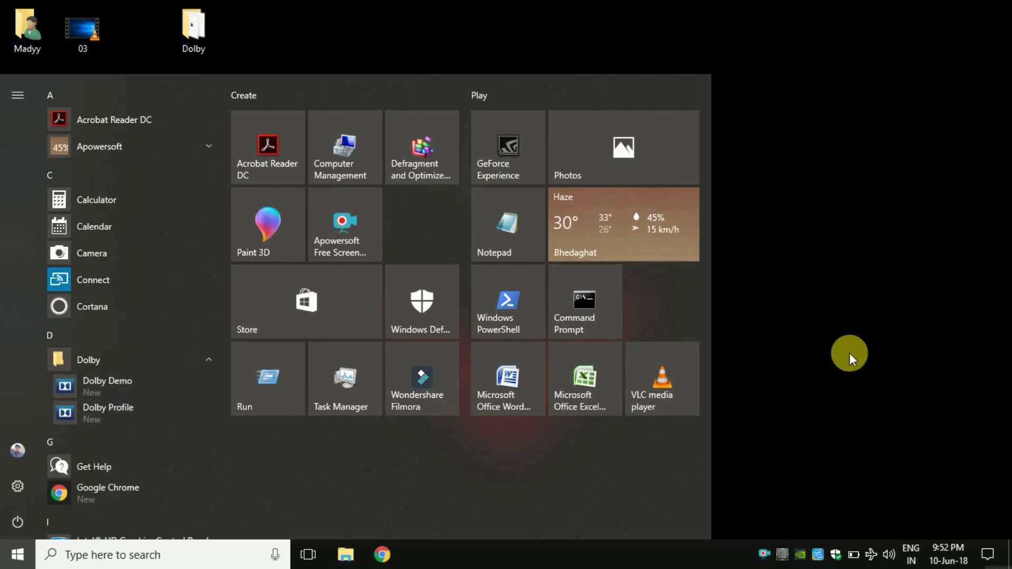
left_click(849, 353)
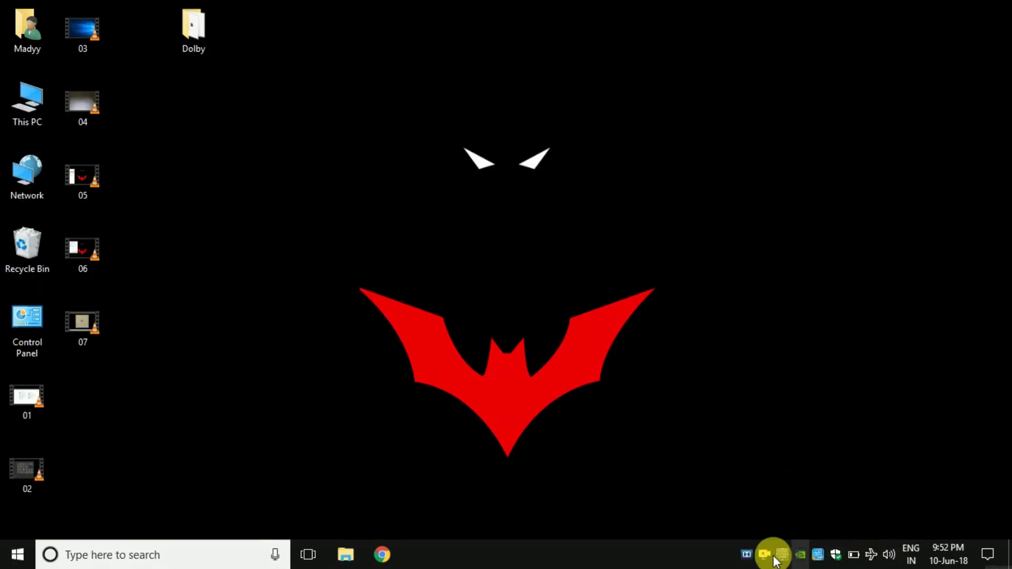
Step: Open the Dolby Advanced Audio profile selector from its notification area entry and bring up the full settings window
right_click(744, 557)
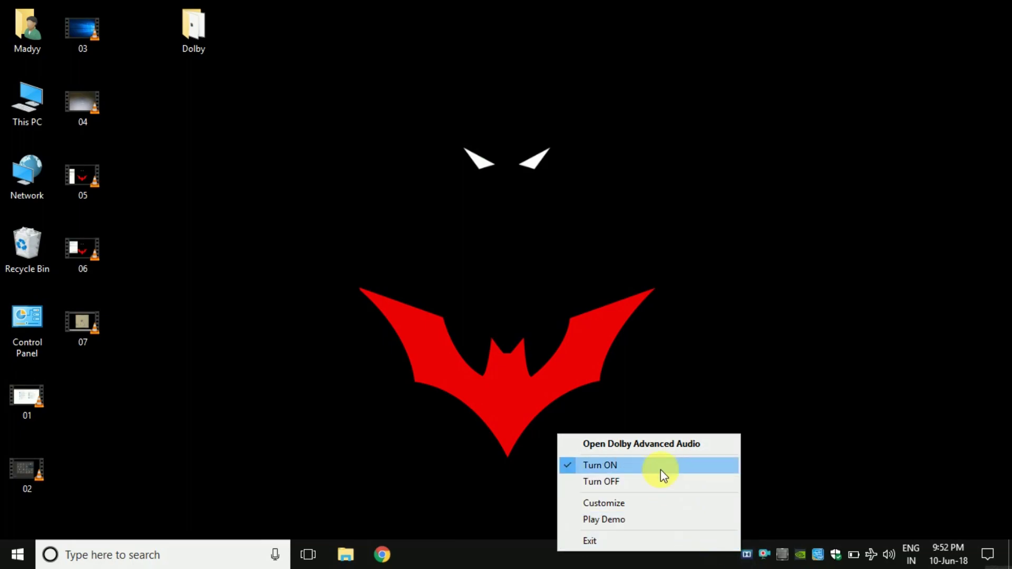
left_click(660, 440)
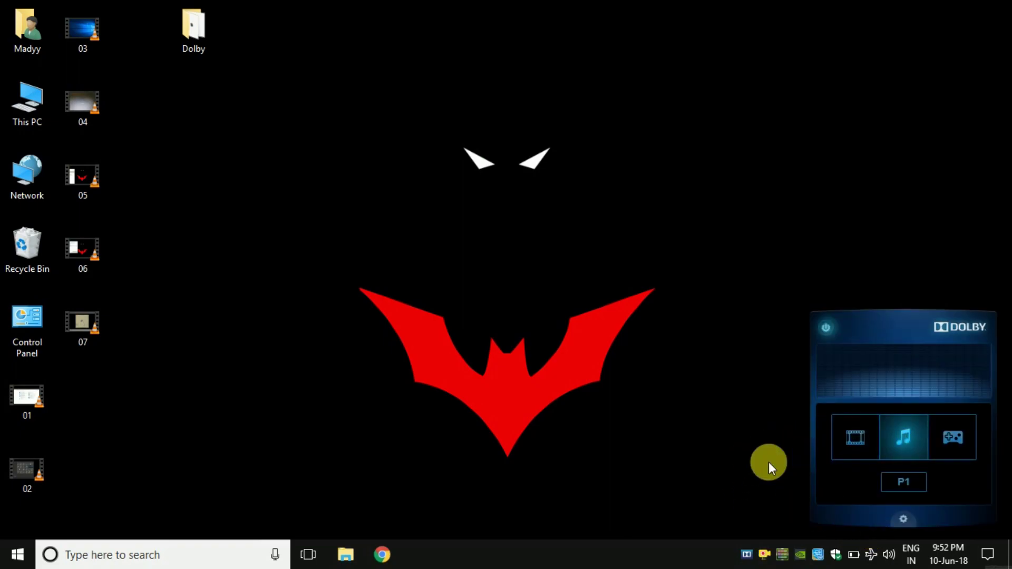
left_click(665, 452)
right_click(747, 554)
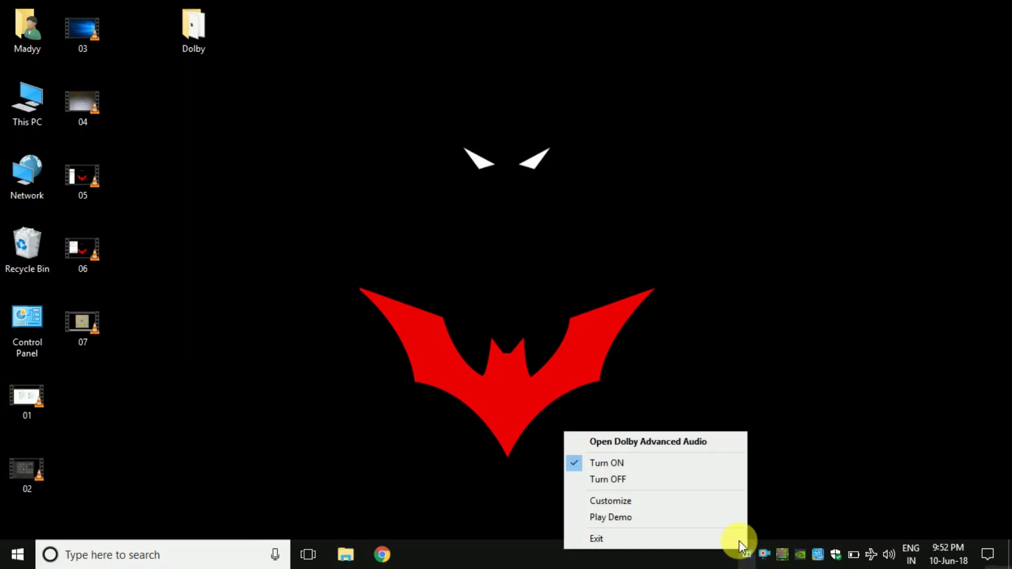
left_click(621, 444)
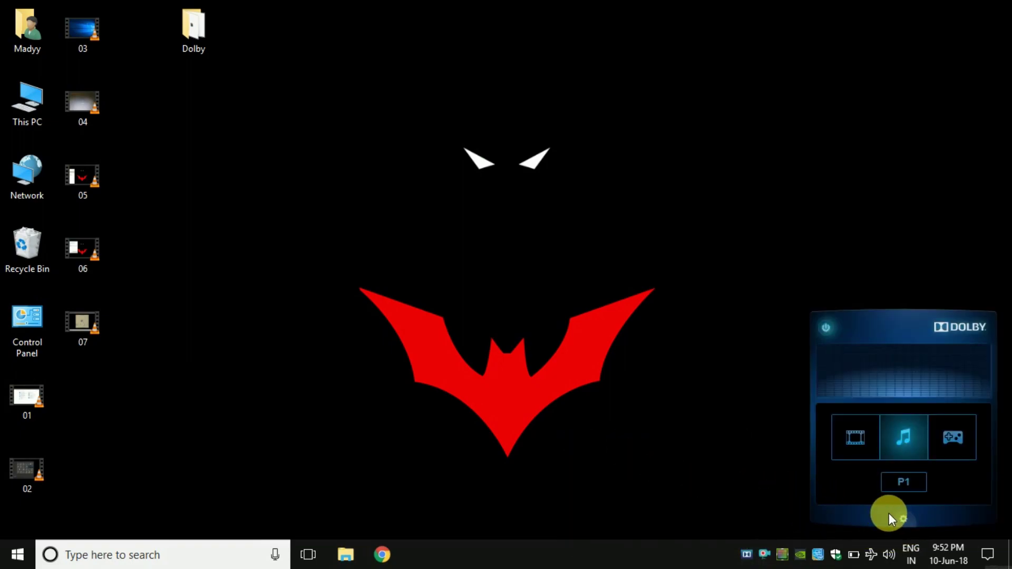
Step: Examine the Dolby settings in the Speakers properties of the playback devices, and close the Sound dialogs
right_click(889, 556)
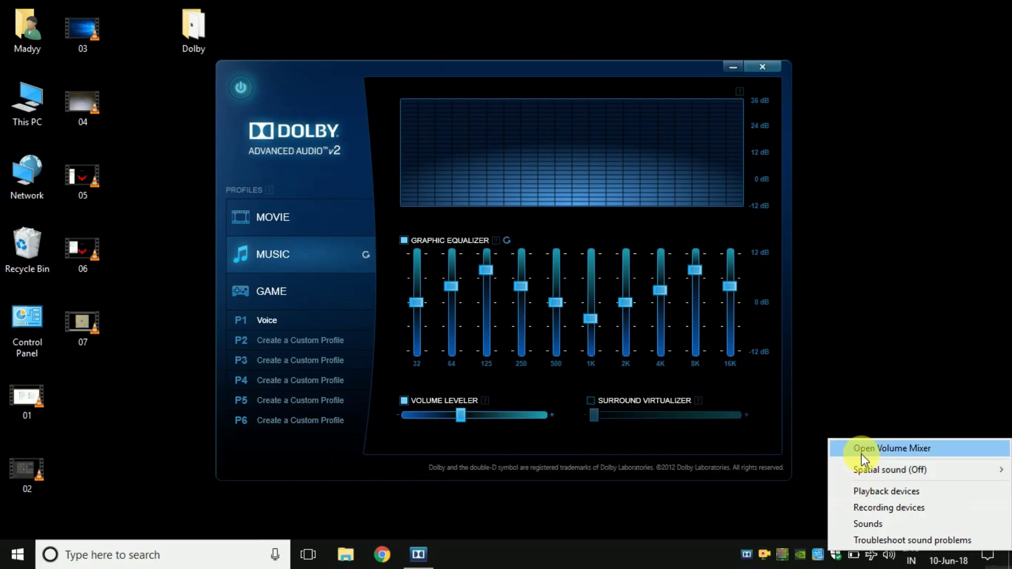
left_click(873, 492)
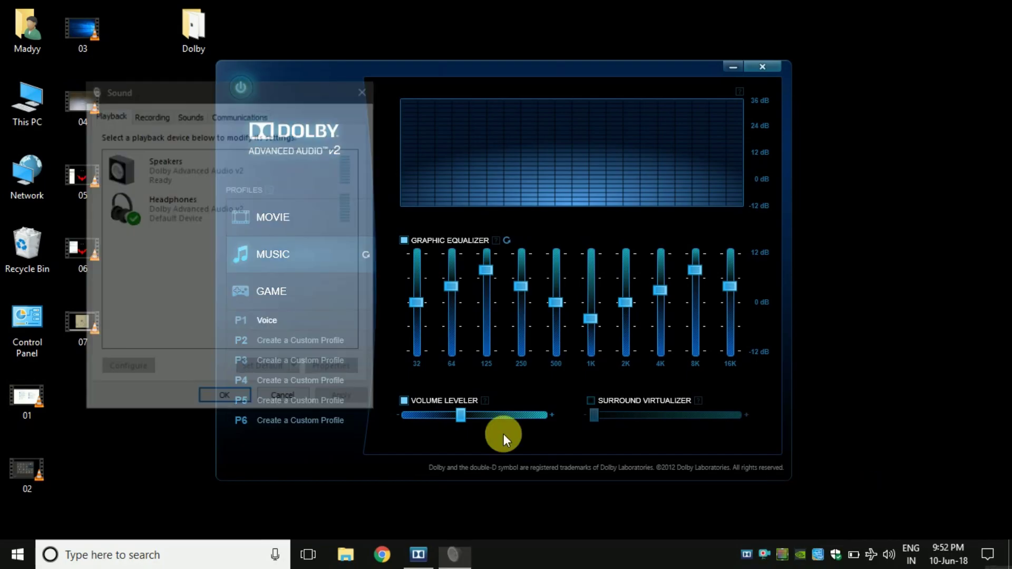
double_click(150, 167)
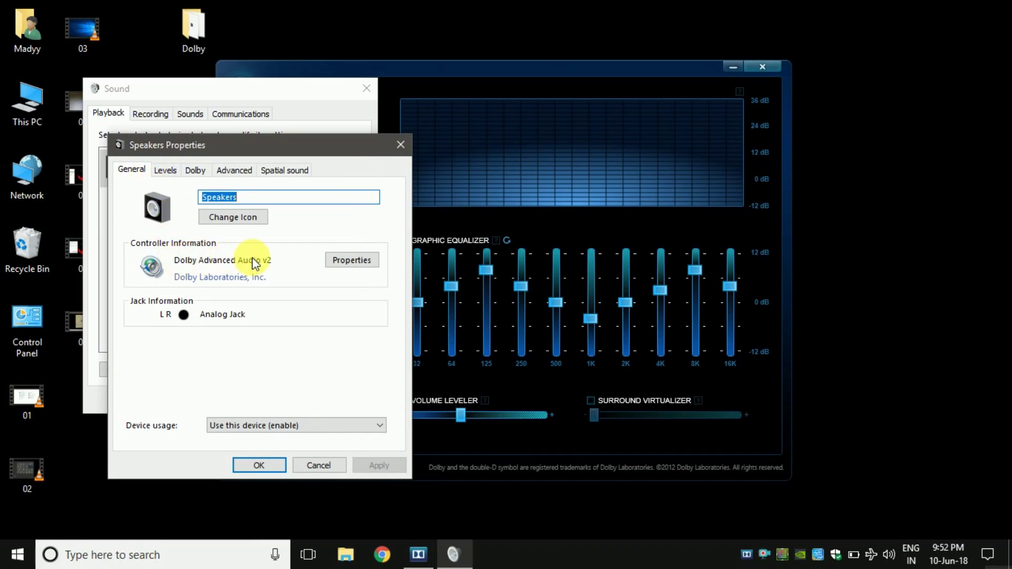
left_click(196, 171)
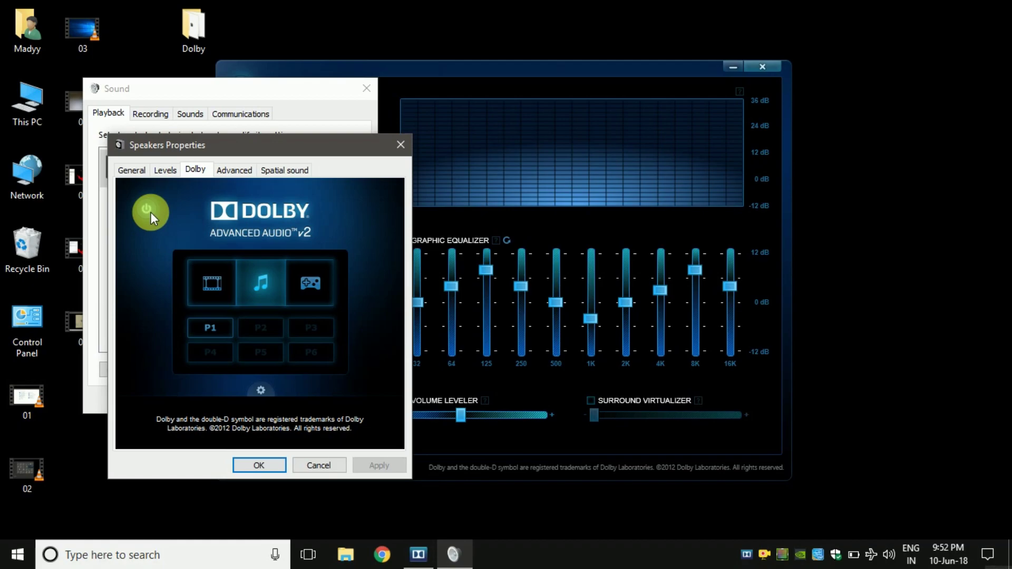
left_click(402, 145)
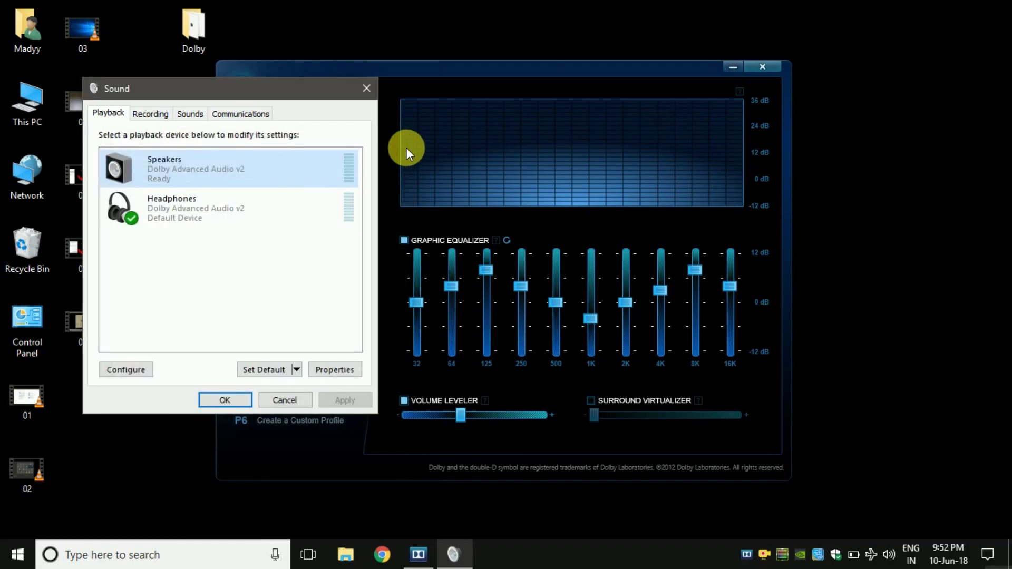
left_click(364, 87)
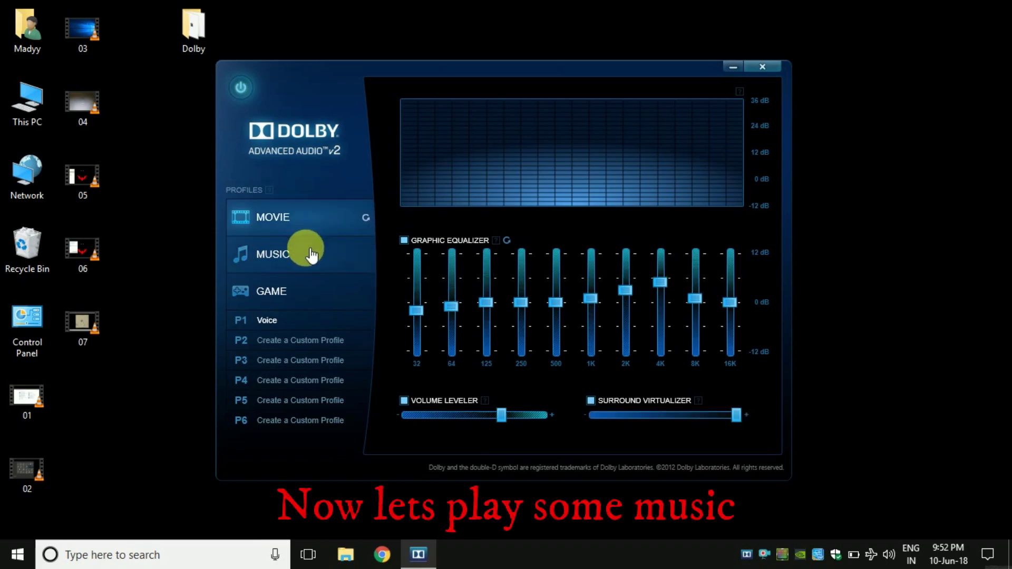
Step: Try the Game profile in Dolby Advanced Audio, and switch to the Music profile
left_click(303, 301)
left_click(293, 264)
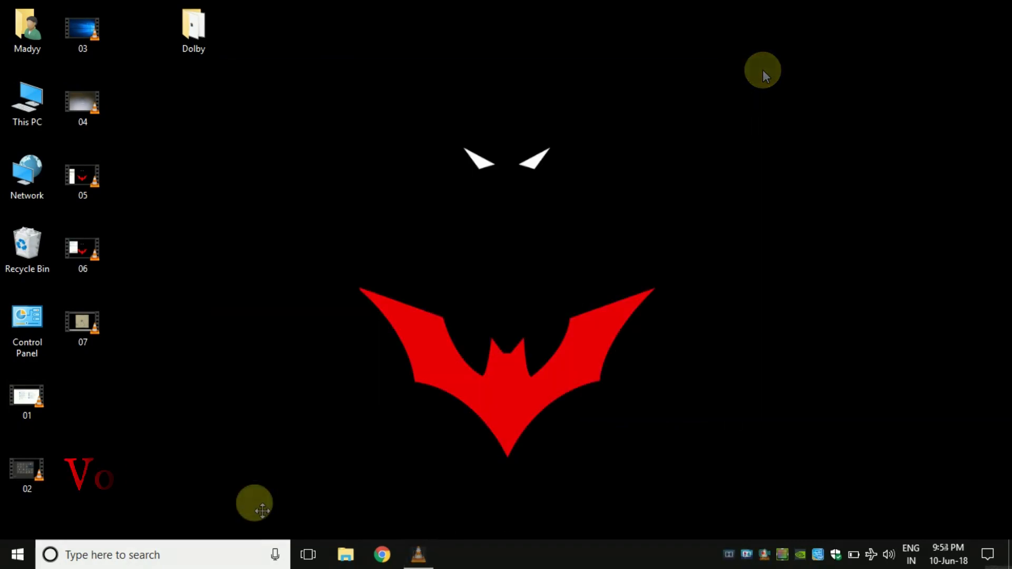
Step: Switch to VLC media player to play the NA Ja song, and open the full Dolby Advanced Audio window during playback
left_click(422, 555)
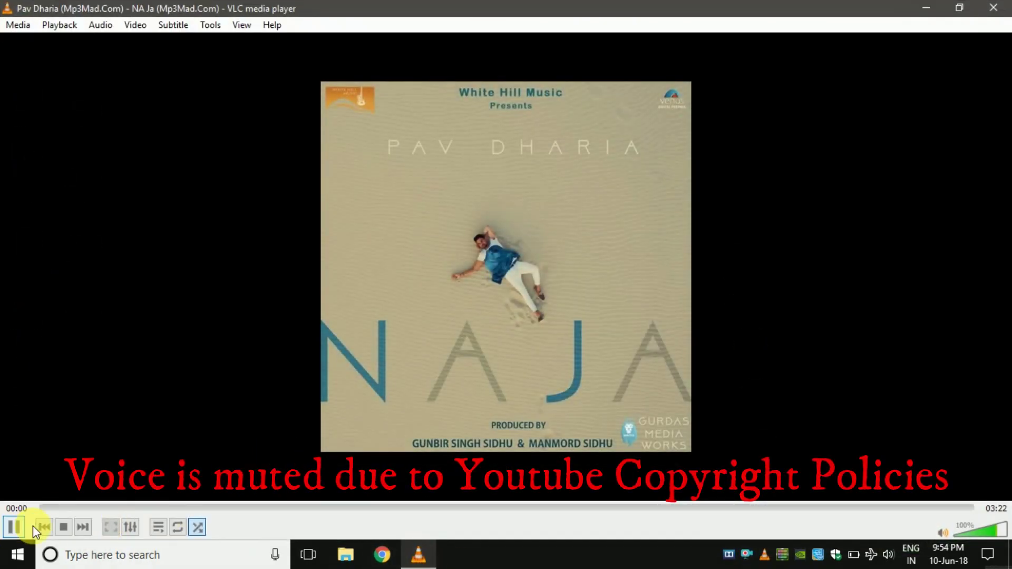
left_click(926, 9)
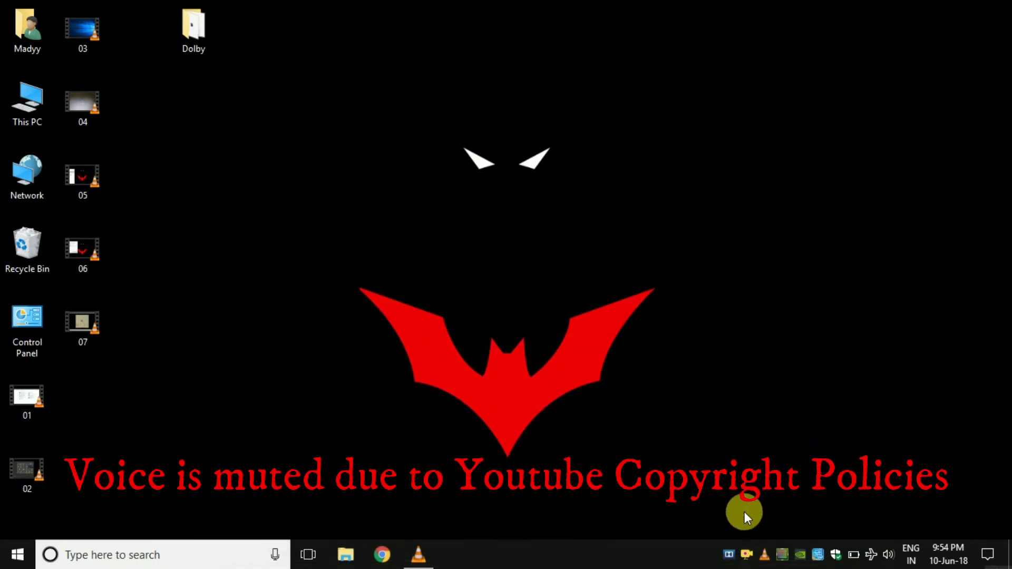
left_click(730, 555)
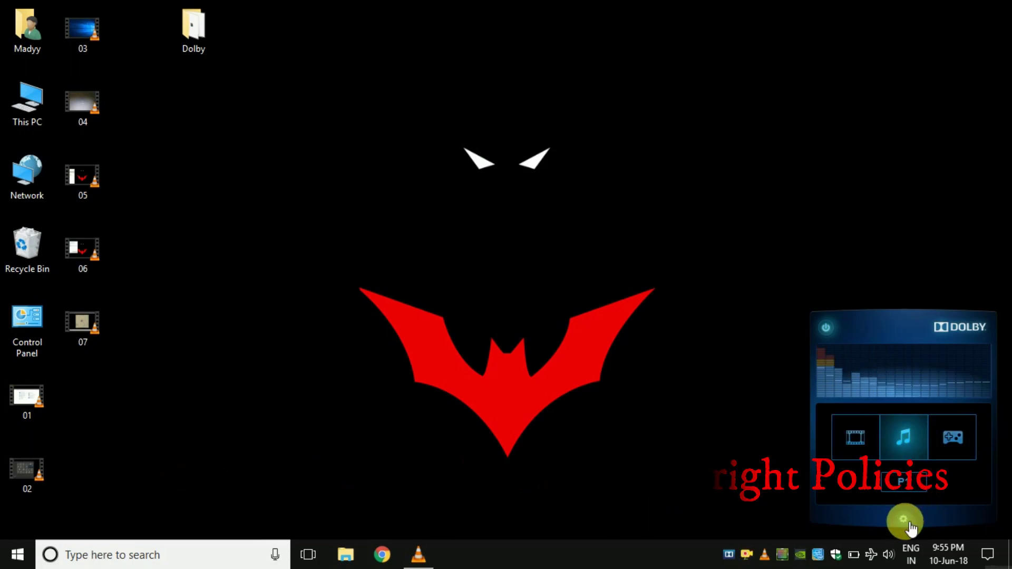
left_click(905, 521)
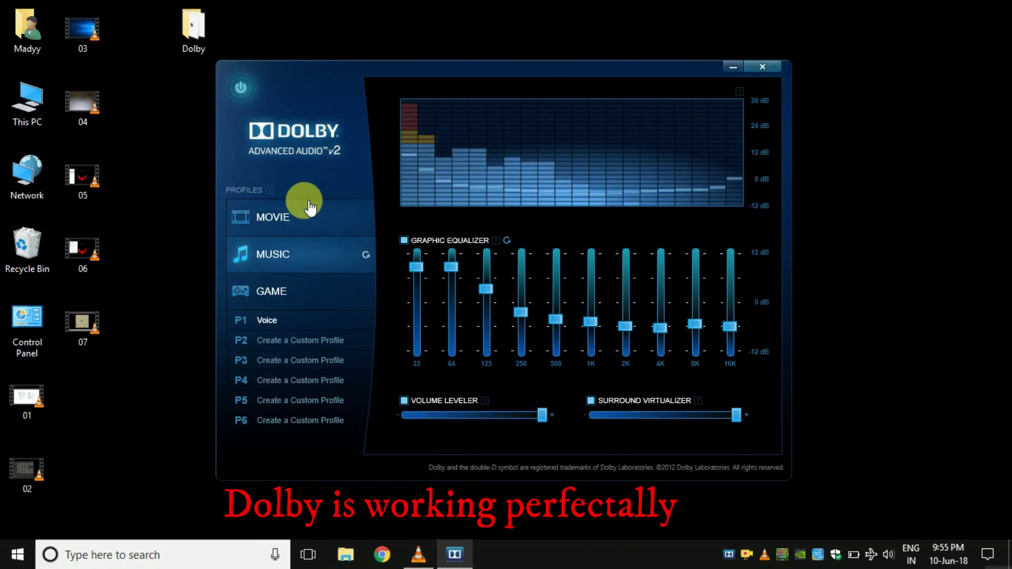
Step: Compare the Movie, Music, Game and Voice profiles during music playback, and return to the Music profile
left_click(296, 212)
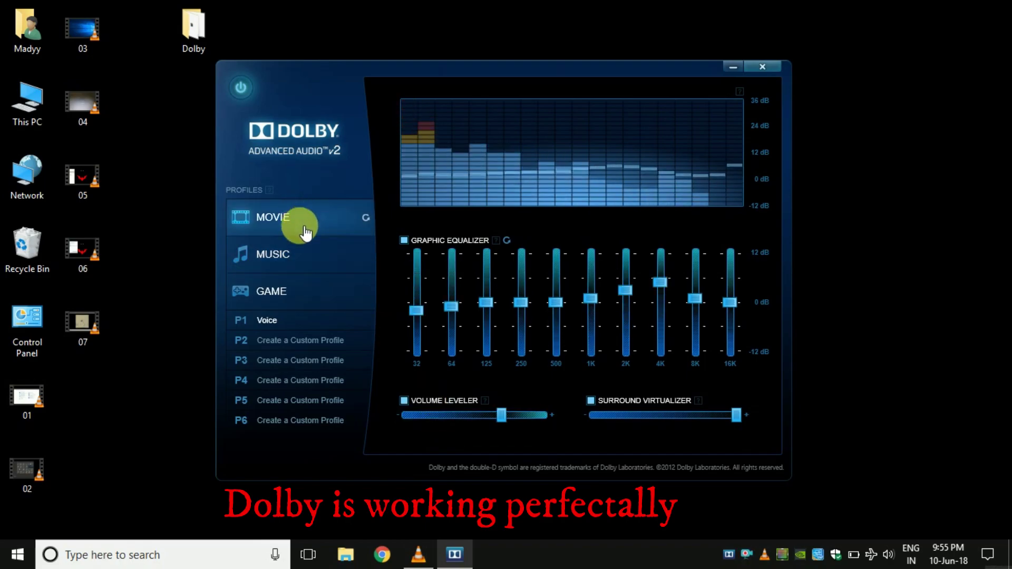
left_click(301, 257)
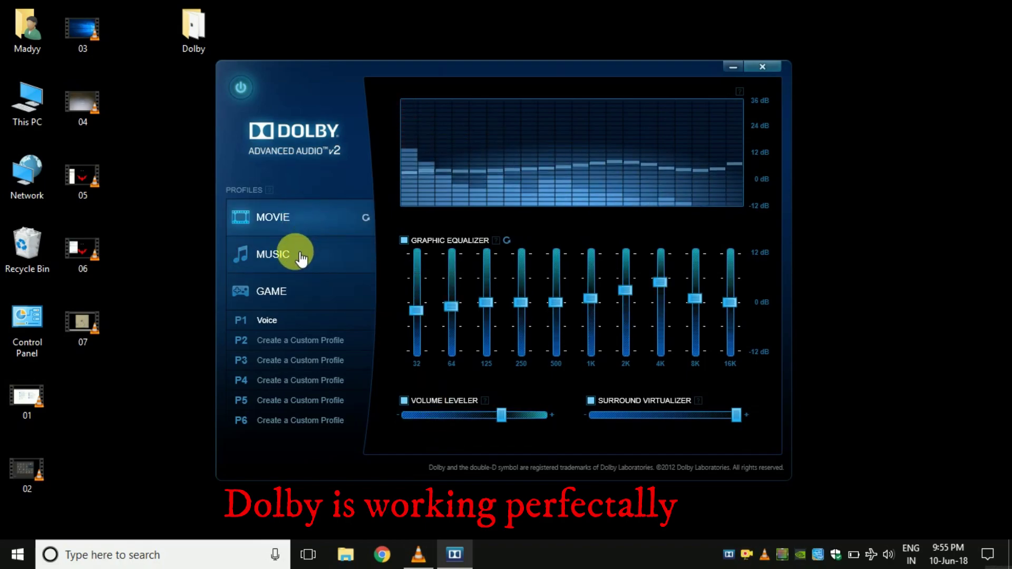
left_click(288, 296)
left_click(281, 319)
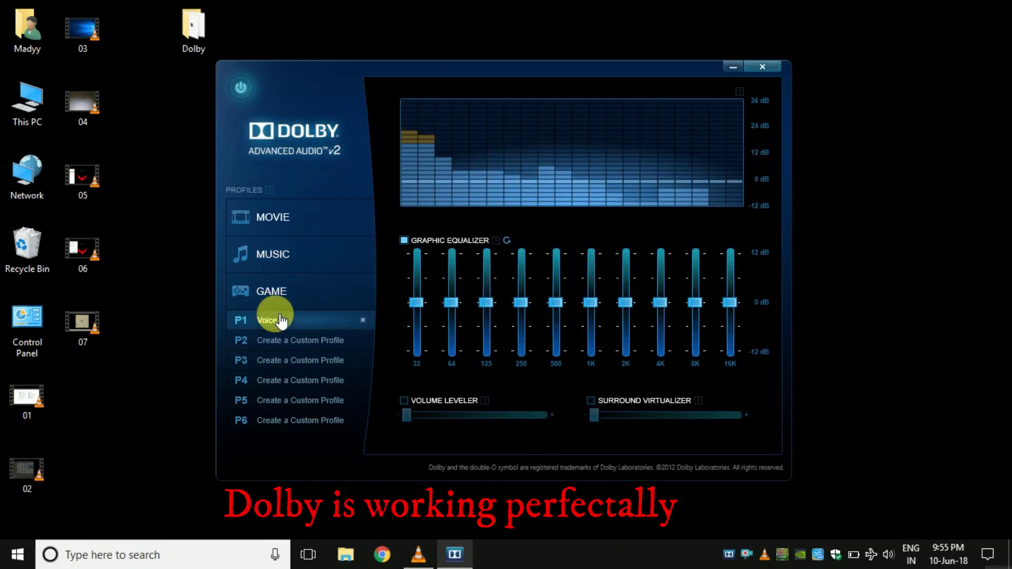
left_click(293, 295)
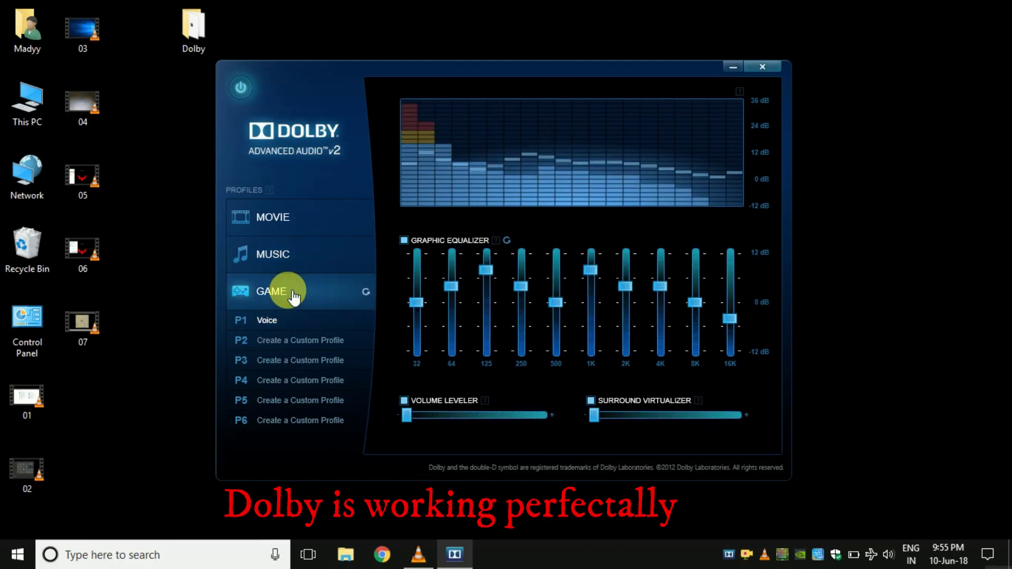
left_click(301, 259)
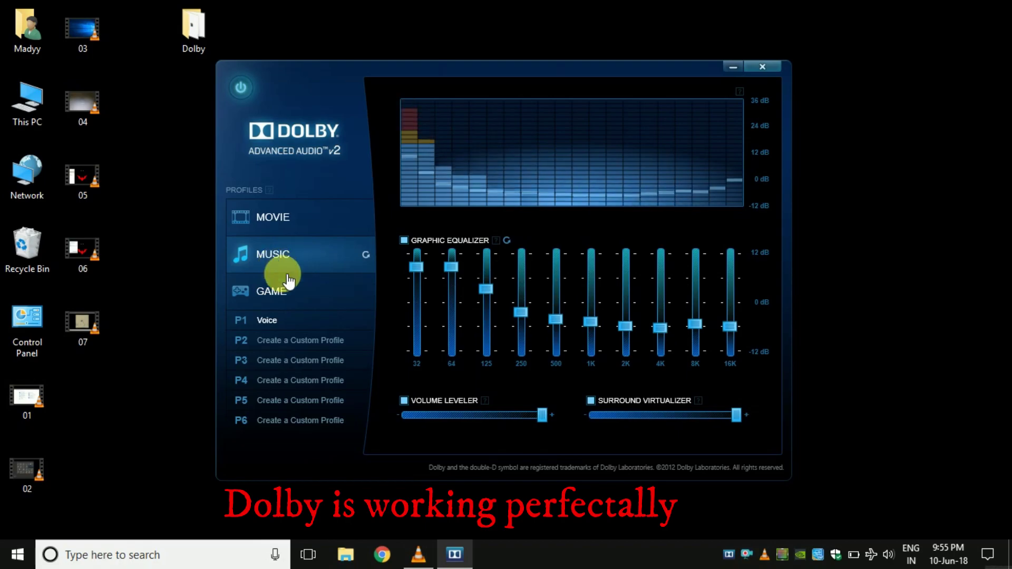
Step: Toggle Dolby processing off and on, and disable and re-enable the graphic equalizer to compare the sound
left_click(250, 95)
left_click(251, 95)
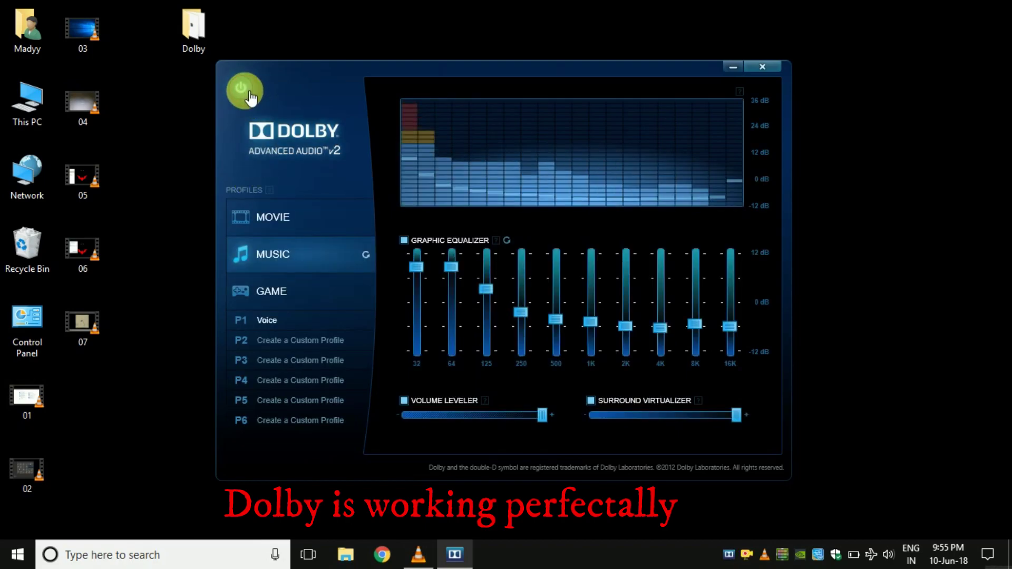
left_click(413, 246)
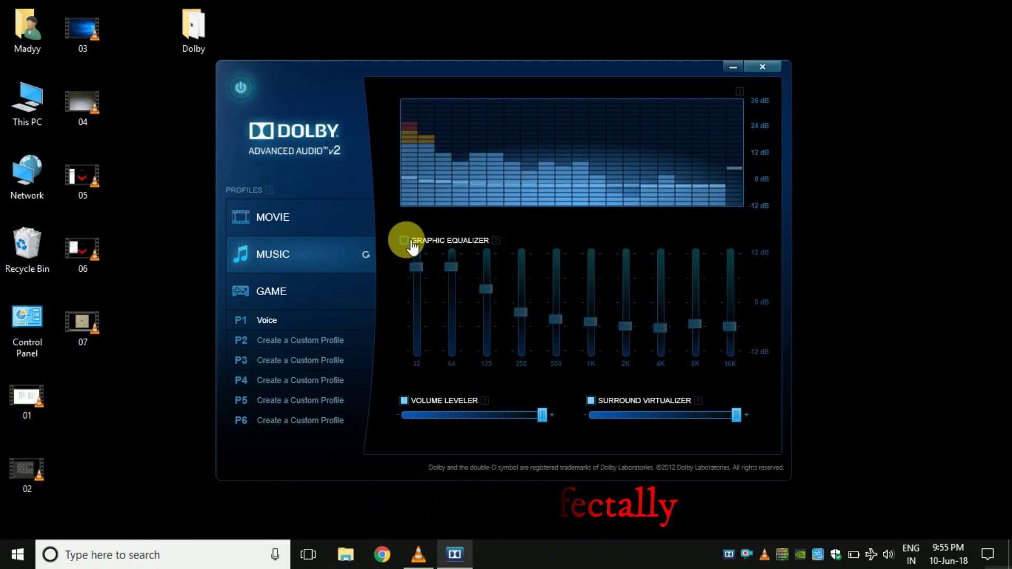
left_click(411, 243)
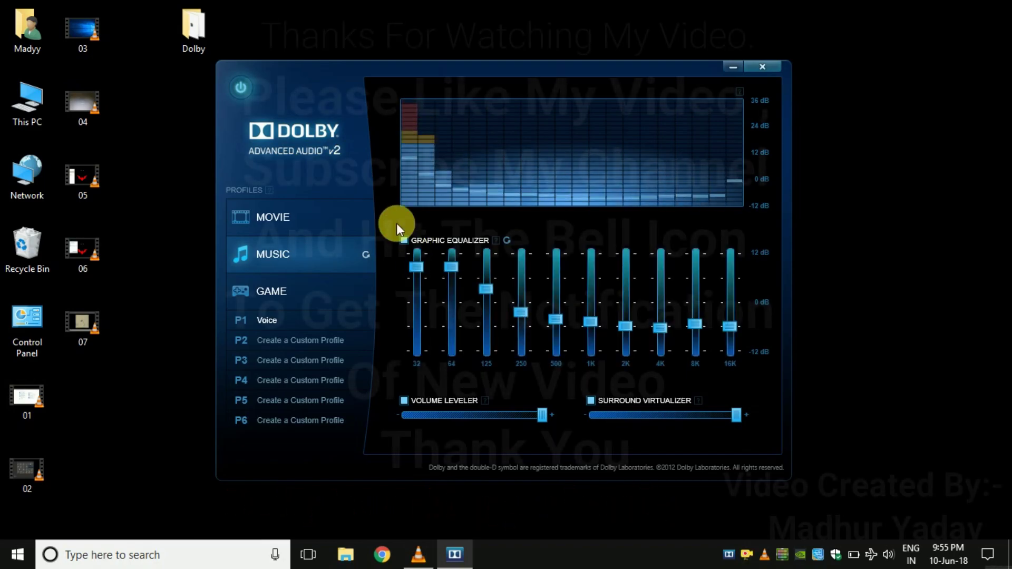